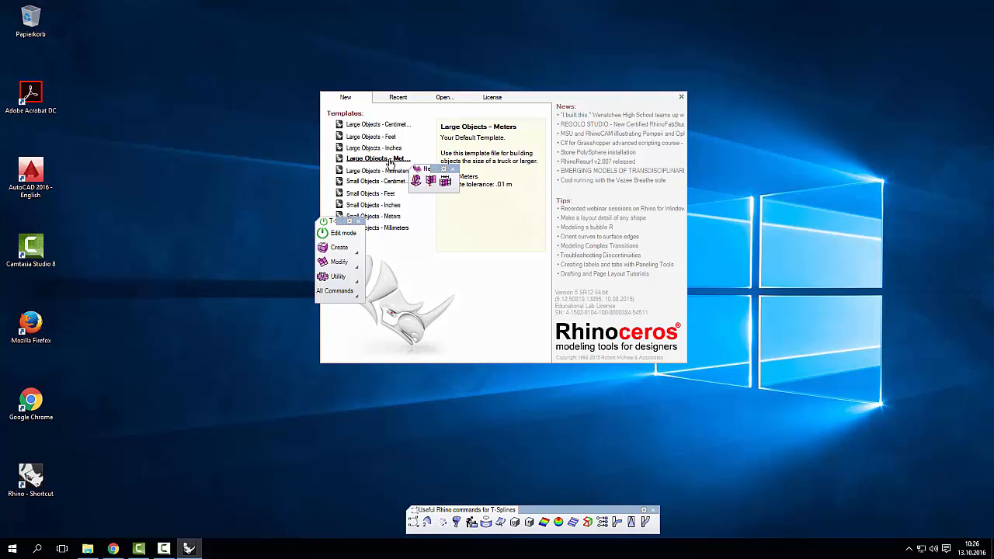
Start a new model from the Large Objects - Meters template and close the two small floating T-Splines toolbars.
{"action": "left_click", "coordinate": [390, 163]}
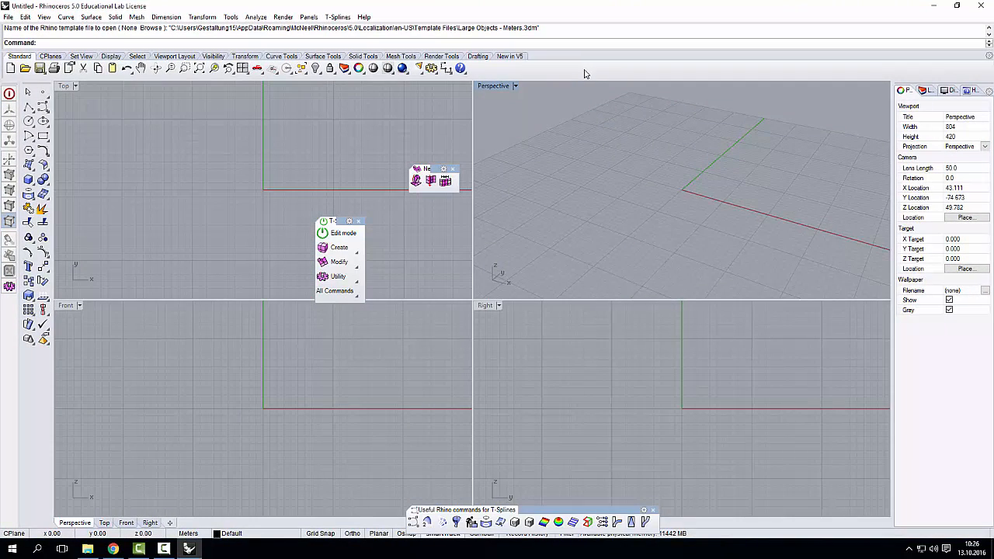
{"action": "left_click", "coordinate": [453, 168]}
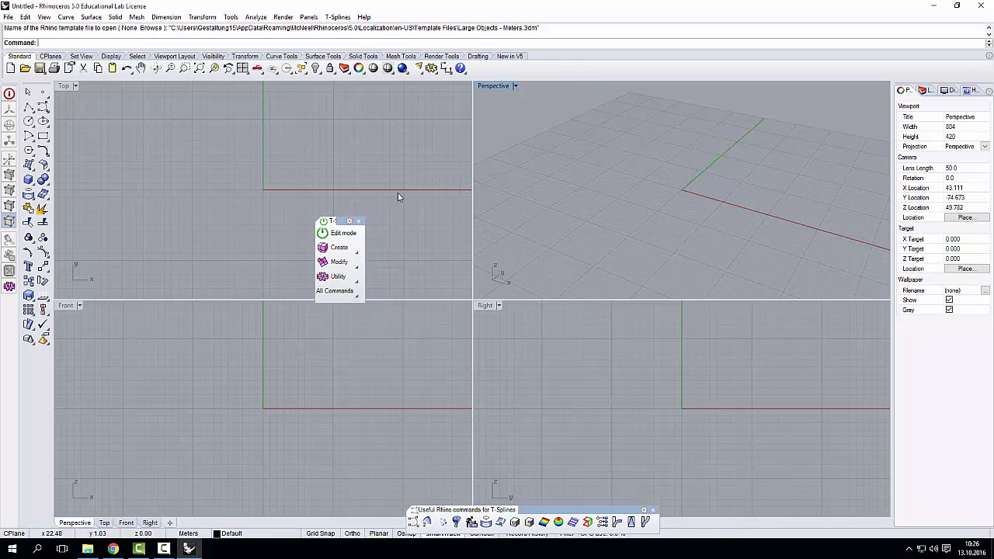
{"action": "left_click", "coordinate": [358, 222]}
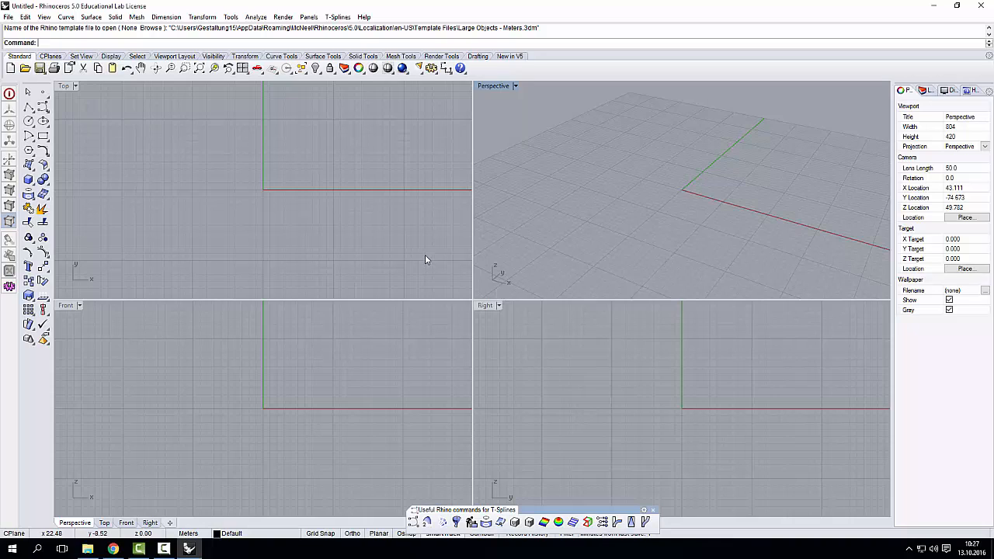
Switch the Right viewport to the Left view.
{"action": "left_click", "coordinate": [485, 307]}
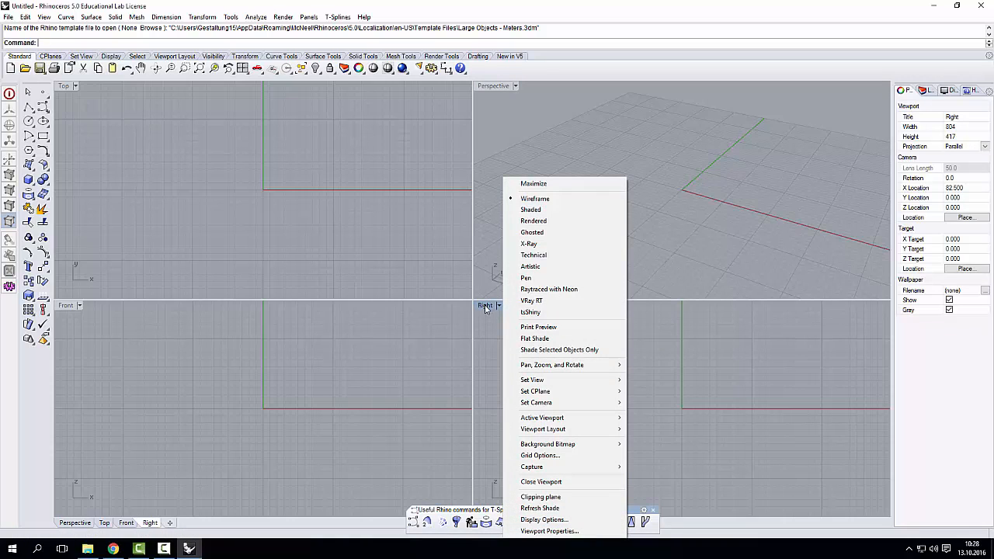
{"action": "mouse_move", "coordinate": [524, 380]}
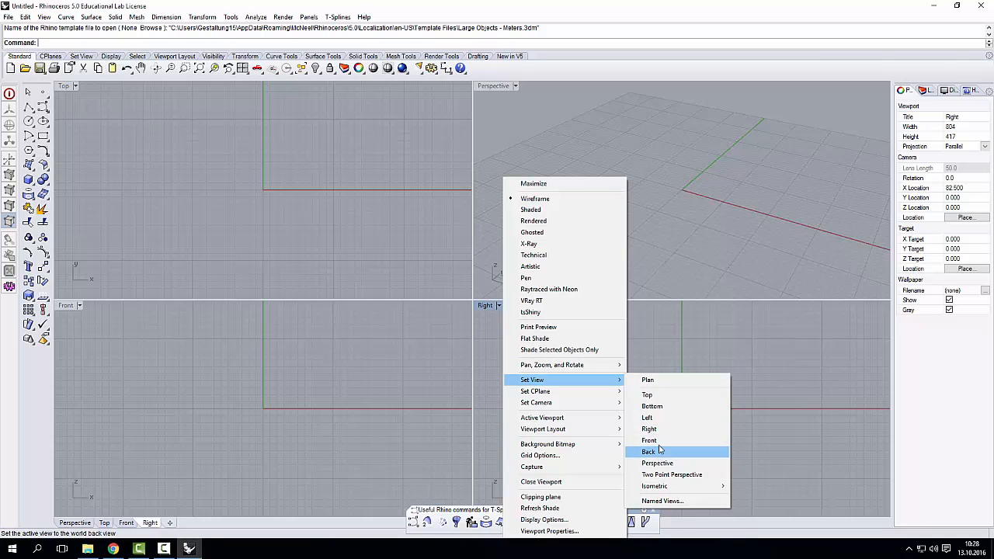
{"action": "left_click", "coordinate": [660, 419]}
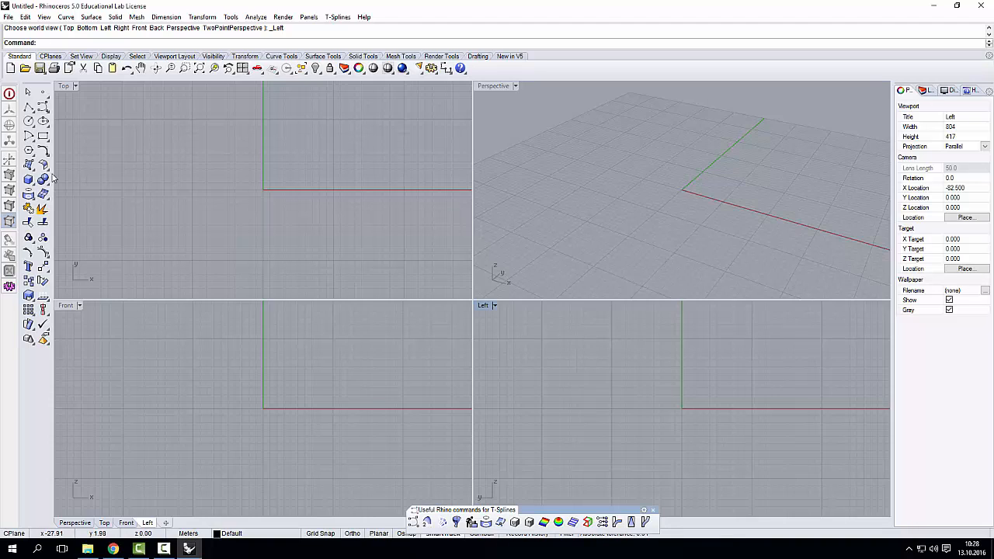
Create a corner-to-corner box with height on the ground plane in the Perspective viewport, spanning the origin.
{"action": "left_click", "coordinate": [28, 178]}
{"action": "left_click", "coordinate": [573, 209]}
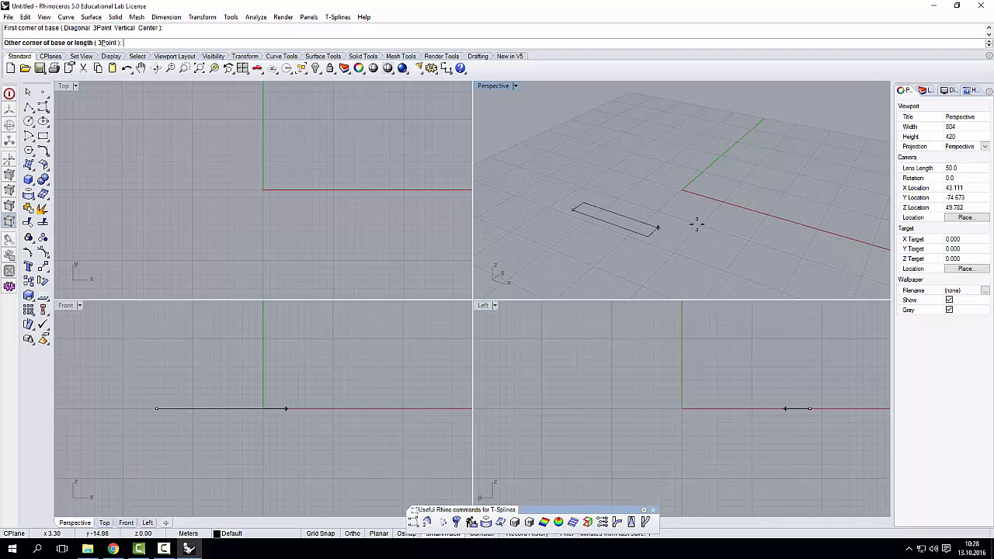
{"action": "left_click", "coordinate": [751, 194]}
{"action": "left_click", "coordinate": [757, 129]}
{"action": "scroll", "coordinate": [714, 218], "scroll_direction": "down", "scroll_amount": 3}
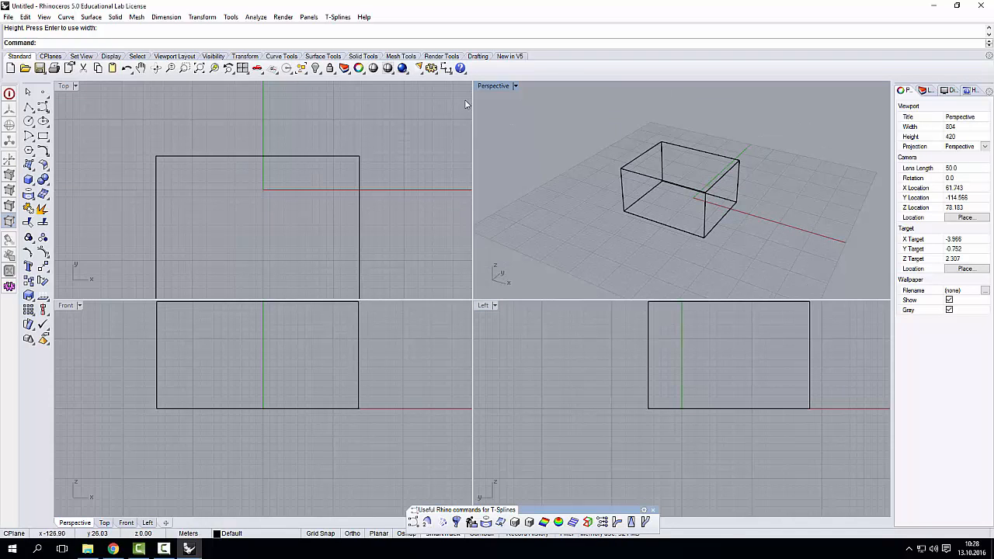
Set the Perspective viewport to shaded display and view the box from another angle.
{"action": "left_click", "coordinate": [388, 68]}
{"action": "mouse_move", "coordinate": [732, 207]}
{"action": "right_mouse_down"}
{"action": "mouse_move", "coordinate": [694, 193]}
{"action": "mouse_move", "coordinate": [721, 197]}
{"action": "right_mouse_up"}
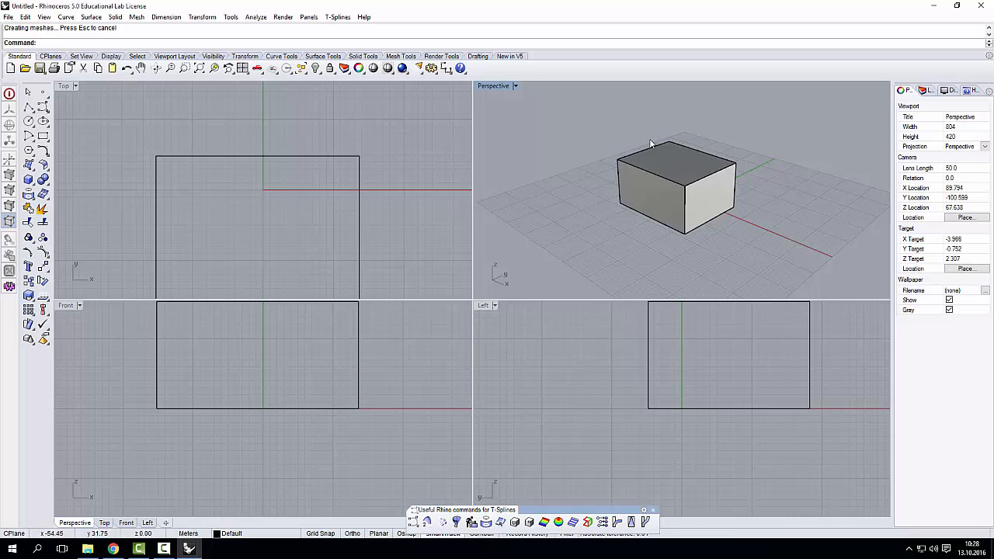
{"action": "right_click_drag", "start_coordinate": [666, 171], "coordinate": [688, 181]}
Select the box, turn on the Gumball, and reposition the floating Useful Rhino commands for T-Splines toolbar.
{"action": "left_click", "coordinate": [688, 182]}
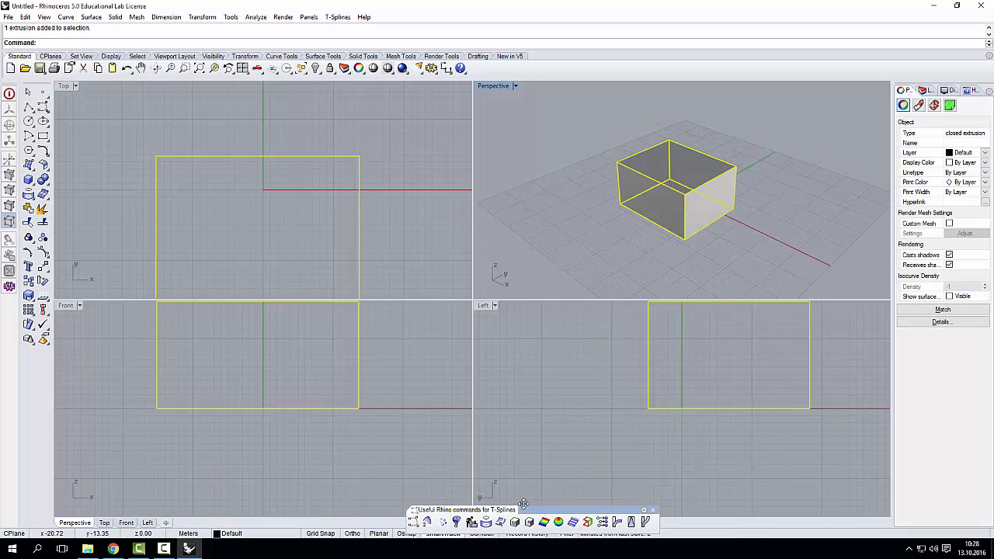
{"action": "left_click_drag", "start_coordinate": [515, 511], "coordinate": [508, 451]}
{"action": "left_click", "coordinate": [472, 537]}
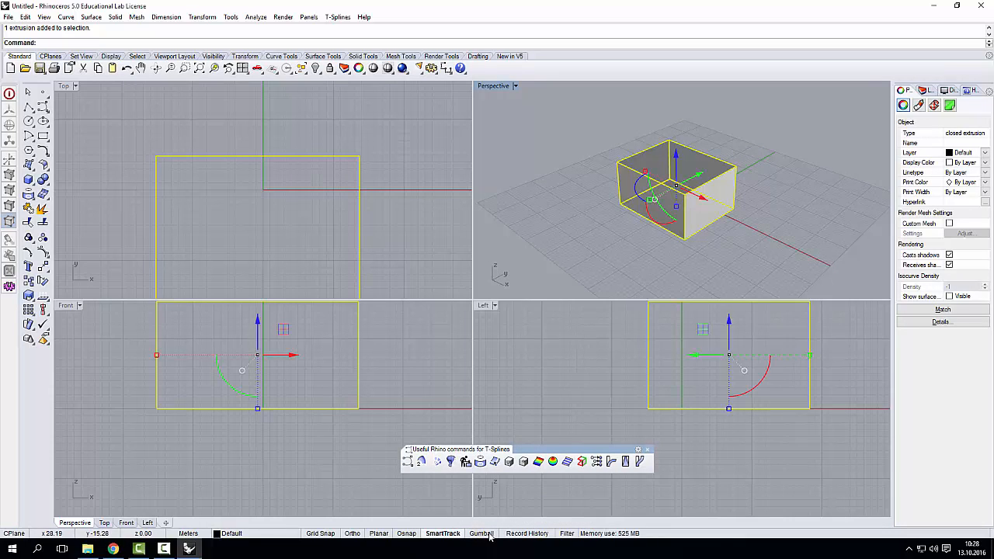
Duplicate the box with the Gumball, narrow the copy along X, and place it slightly raised, overlapping one corner of the original.
{"action": "right_click_drag", "start_coordinate": [781, 104], "coordinate": [704, 179]}
{"action": "left_click_drag", "start_coordinate": [702, 177], "coordinate": [641, 197]}
{"action": "key", "text": "alt"}
{"action": "right_click_drag", "start_coordinate": [642, 197], "coordinate": [669, 240]}
{"action": "left_click_drag", "start_coordinate": [628, 226], "coordinate": [664, 230]}
{"action": "left_click_drag", "start_coordinate": [632, 201], "coordinate": [648, 176]}
{"action": "right_click_drag", "start_coordinate": [674, 200], "coordinate": [634, 189]}
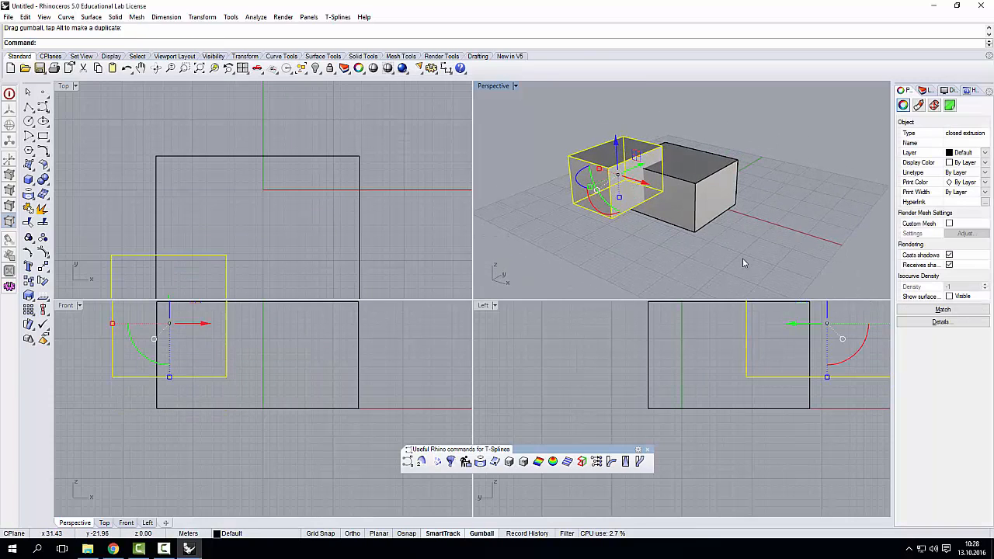
{"action": "left_click", "coordinate": [743, 259]}
Set the Left viewport back to the Right view and frame both boxes in the Front, Top and Right viewports.
{"action": "scroll", "coordinate": [697, 416], "scroll_direction": "down", "scroll_amount": 10}
{"action": "scroll", "coordinate": [726, 400], "scroll_direction": "up", "scroll_amount": 6}
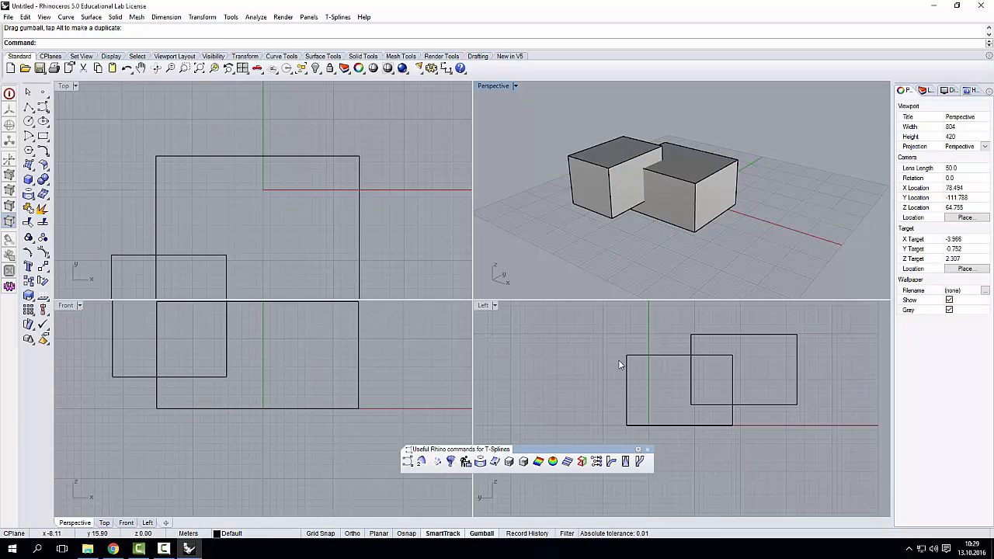
{"action": "scroll", "coordinate": [617, 355], "scroll_direction": "down", "scroll_amount": 3}
{"action": "left_click", "coordinate": [484, 307]}
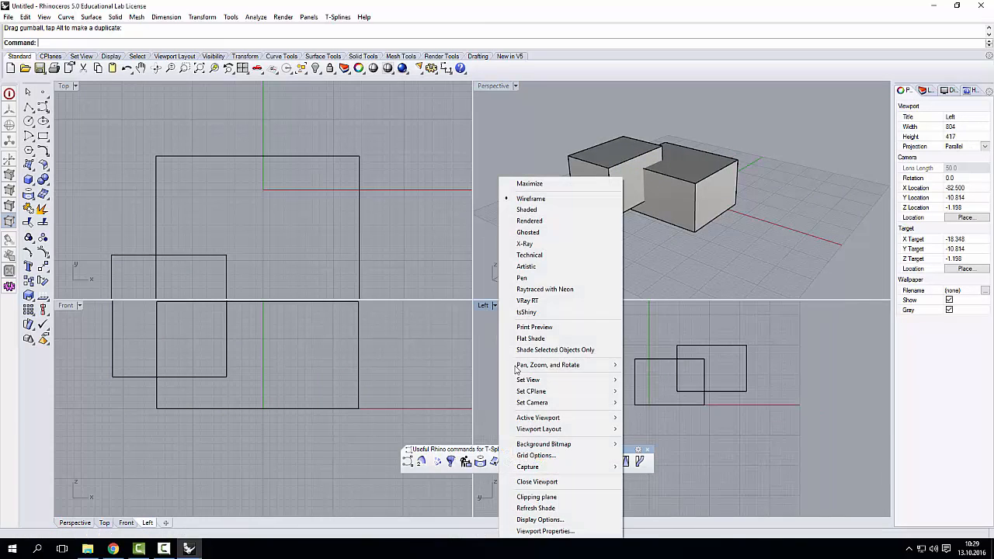
{"action": "mouse_move", "coordinate": [541, 384]}
{"action": "left_click", "coordinate": [651, 430]}
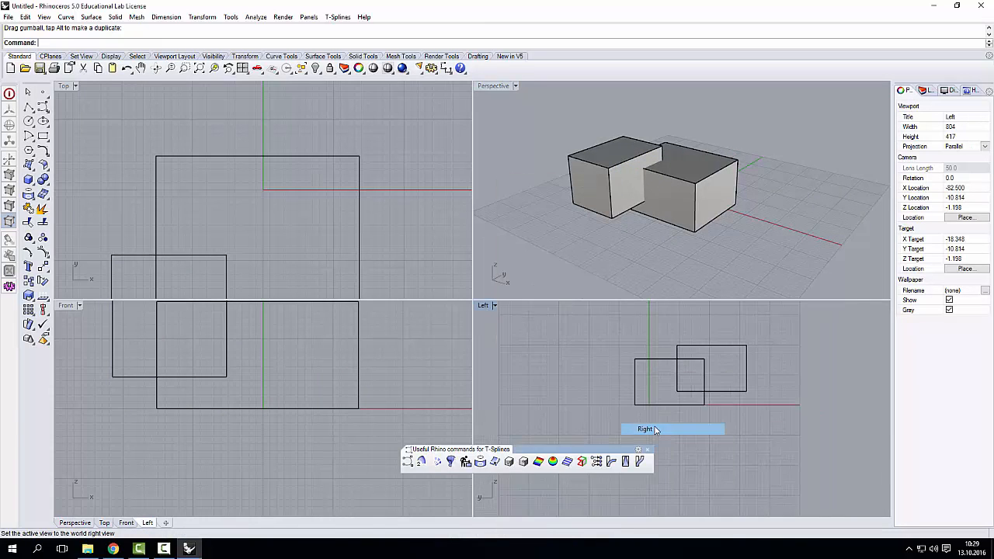
{"action": "scroll", "coordinate": [275, 432], "scroll_direction": "down", "scroll_amount": 3}
{"action": "scroll", "coordinate": [274, 433], "scroll_direction": "up", "scroll_amount": 2}
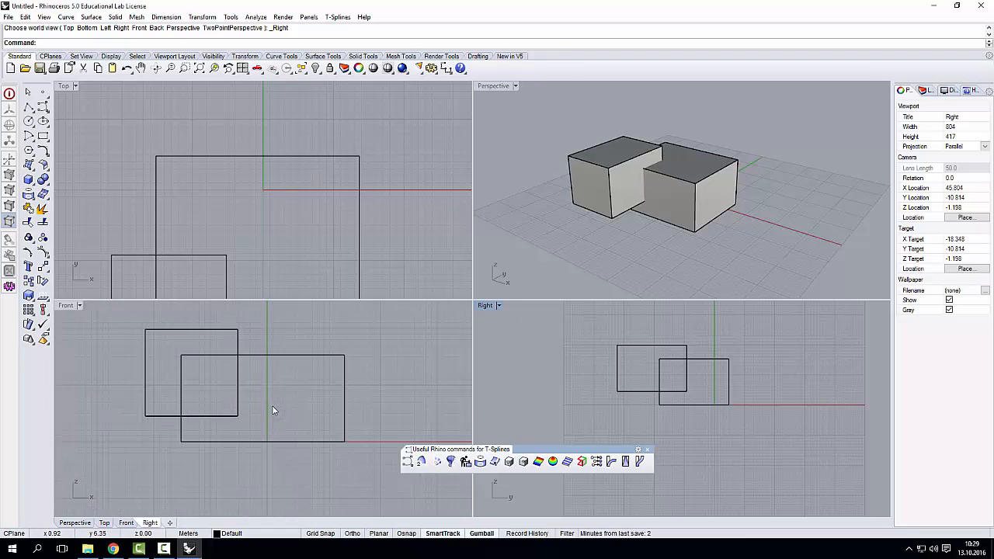
{"action": "scroll", "coordinate": [287, 406], "scroll_direction": "down", "scroll_amount": 1}
{"action": "scroll", "coordinate": [291, 209], "scroll_direction": "down", "scroll_amount": 5}
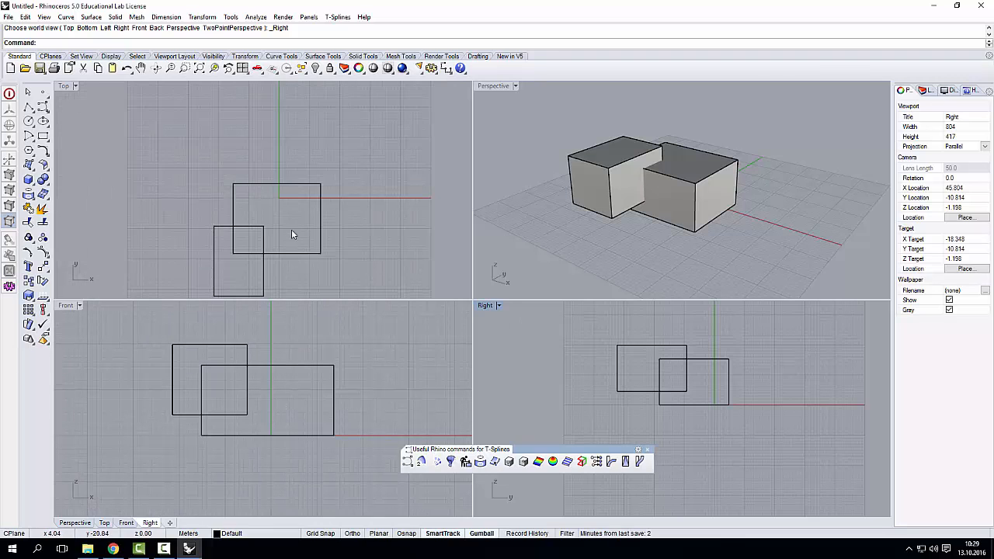
{"action": "scroll", "coordinate": [289, 204], "scroll_direction": "up", "scroll_amount": 3}
{"action": "scroll", "coordinate": [296, 205], "scroll_direction": "down", "scroll_amount": 2}
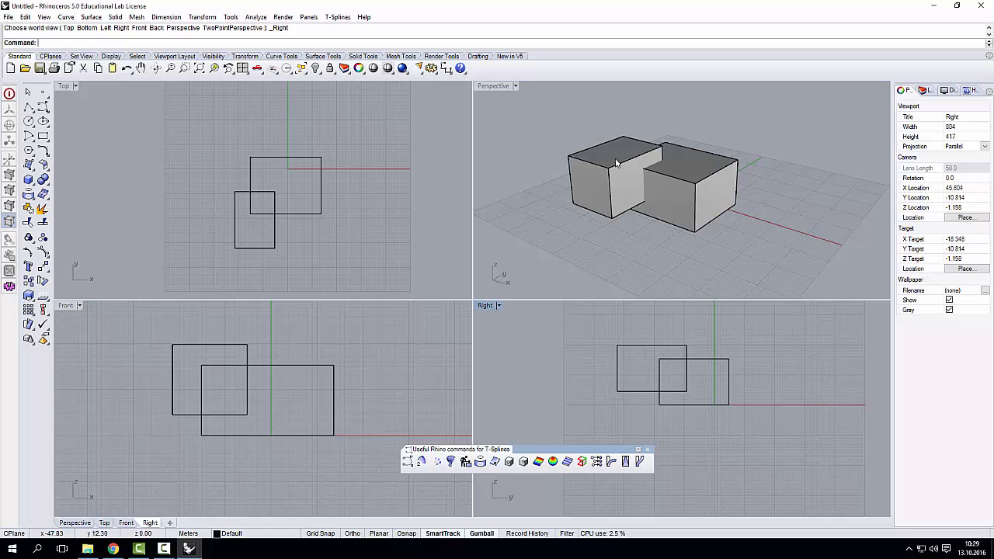
Maximize the Perspective viewport, restore the four-viewport layout, and maximize Perspective again.
{"action": "double_click", "coordinate": [494, 86]}
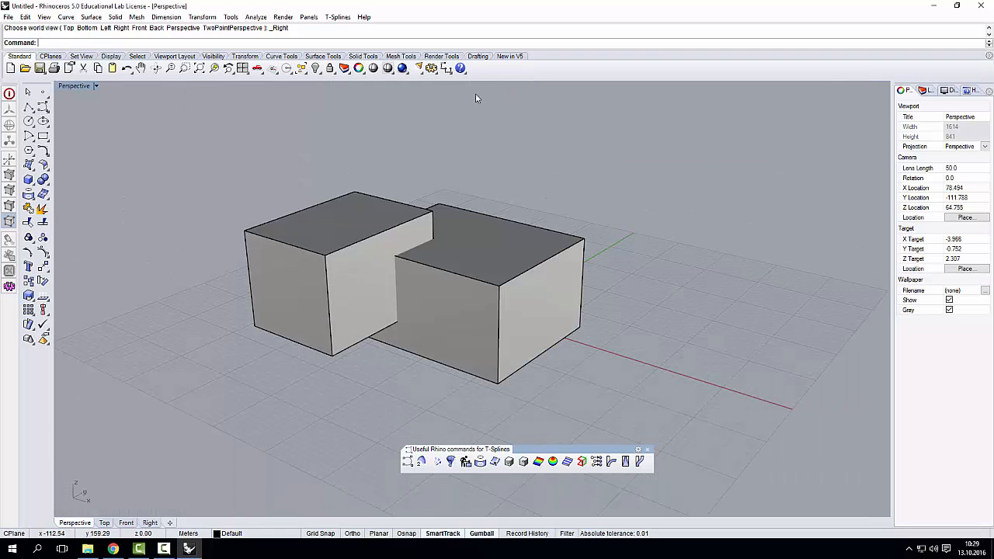
{"action": "double_click", "coordinate": [74, 86]}
{"action": "double_click", "coordinate": [503, 86]}
Examine the two overlapping boxes from different angles and distances in the maximized Perspective viewport.
{"action": "right_click_drag", "start_coordinate": [529, 181], "coordinate": [433, 197]}
{"action": "right_click_drag", "start_coordinate": [499, 184], "coordinate": [524, 214], "text": "ctrl"}
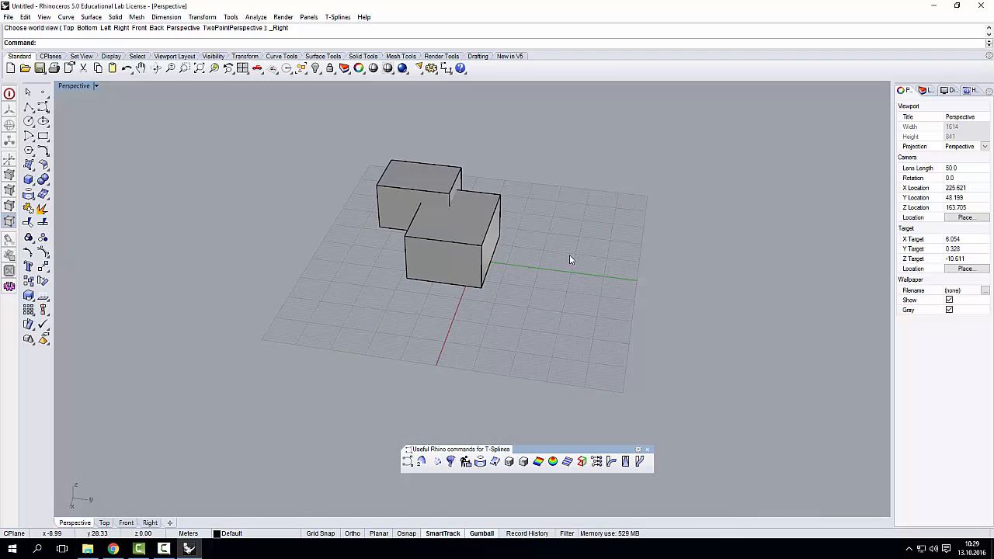
{"action": "scroll", "coordinate": [478, 194], "scroll_direction": "down", "scroll_amount": 8}
{"action": "scroll", "coordinate": [458, 168], "scroll_direction": "up", "scroll_amount": 10}
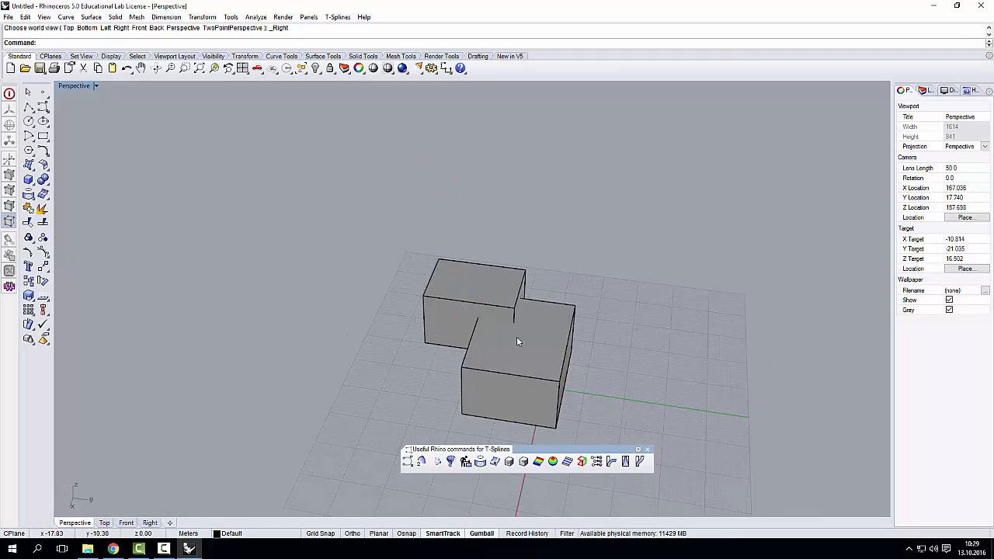
{"action": "scroll", "coordinate": [517, 319], "scroll_direction": "down", "scroll_amount": 3}
{"action": "scroll", "coordinate": [517, 299], "scroll_direction": "up", "scroll_amount": 4}
{"action": "scroll", "coordinate": [431, 220], "scroll_direction": "down", "scroll_amount": 1}
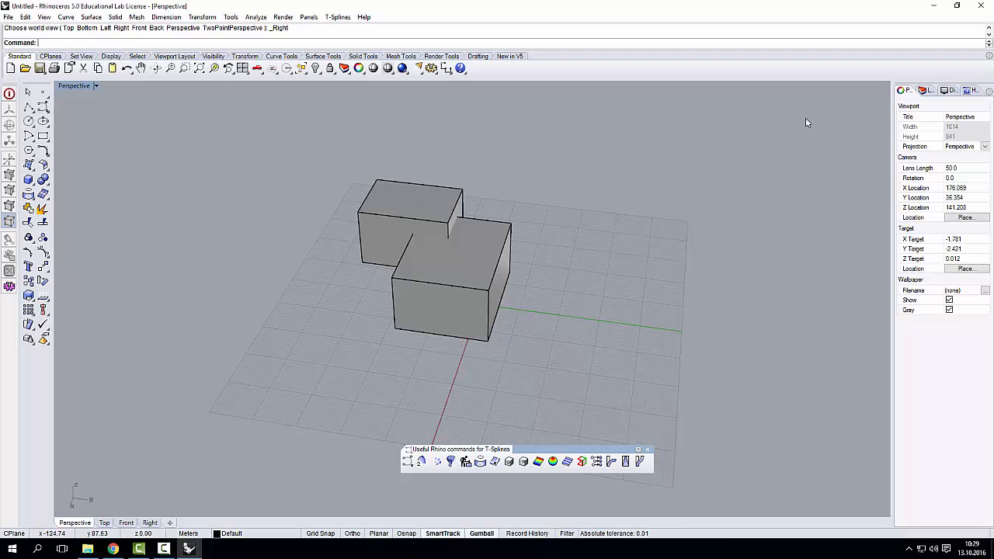
{"action": "scroll", "coordinate": [814, 118], "scroll_direction": "down", "scroll_amount": 6}
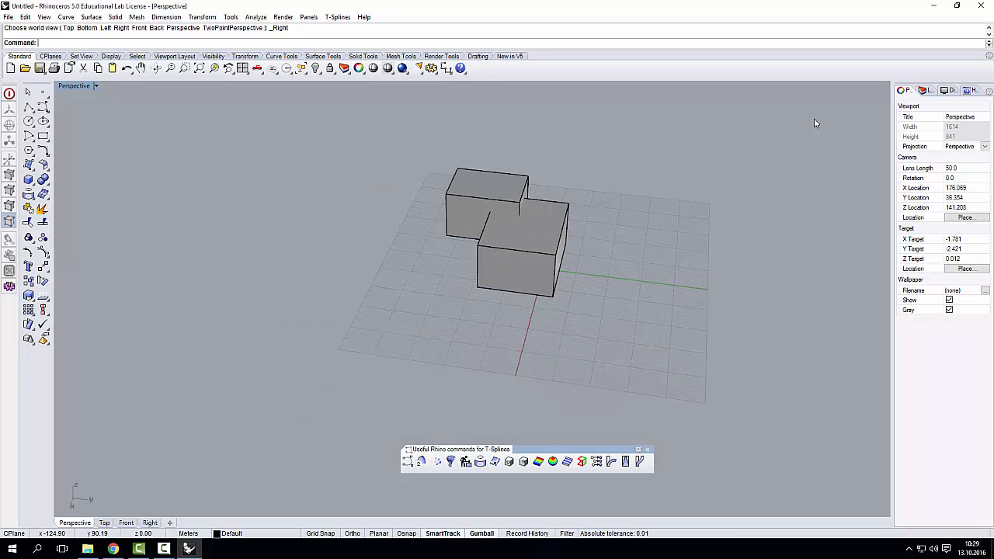
{"action": "scroll", "coordinate": [812, 120], "scroll_direction": "up", "scroll_amount": 3}
{"action": "scroll", "coordinate": [812, 119], "scroll_direction": "up", "scroll_amount": 5}
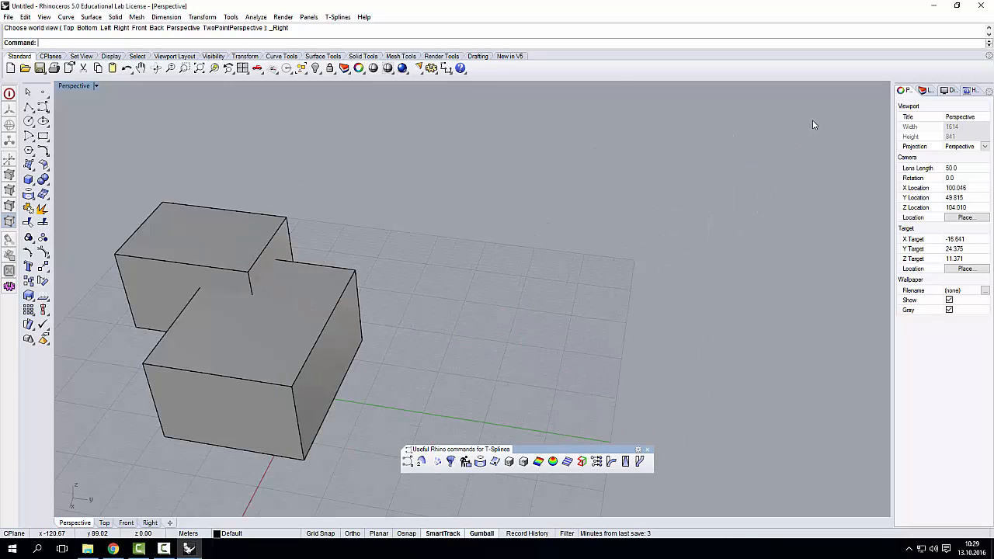
{"action": "scroll", "coordinate": [478, 243], "scroll_direction": "down", "scroll_amount": 5}
{"action": "scroll", "coordinate": [318, 246], "scroll_direction": "up", "scroll_amount": 5}
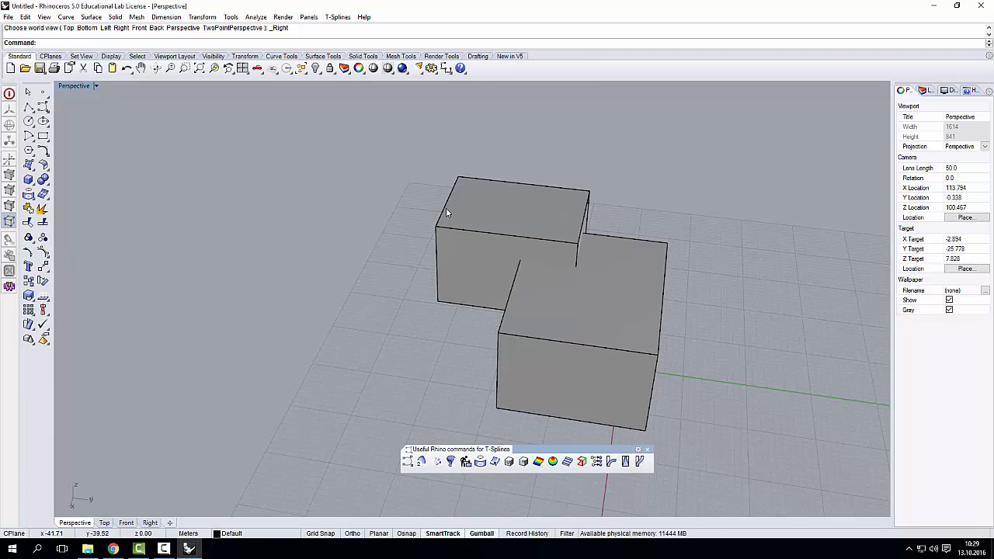
{"action": "scroll", "coordinate": [788, 187], "scroll_direction": "down", "scroll_amount": 4}
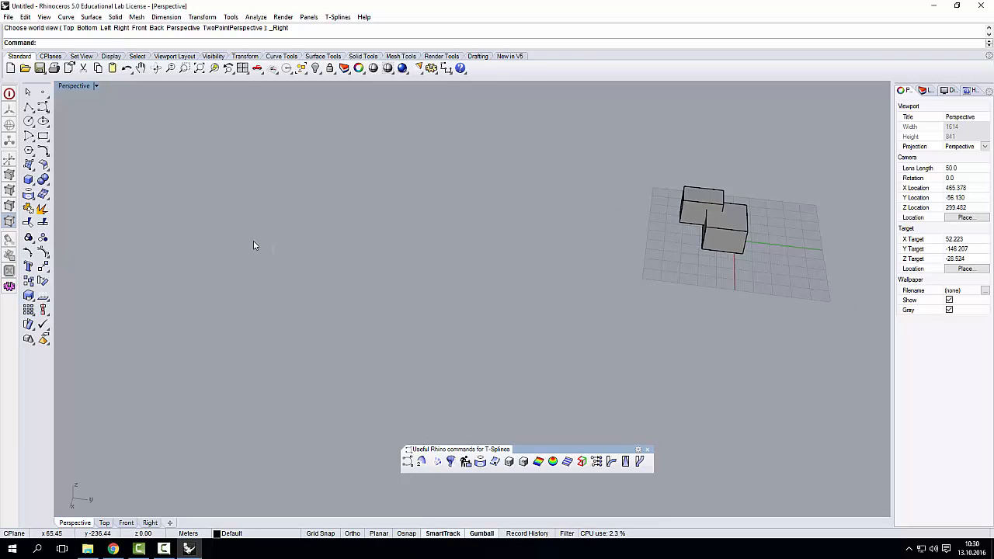
{"action": "scroll", "coordinate": [209, 236], "scroll_direction": "down", "scroll_amount": 2}
{"action": "scroll", "coordinate": [798, 225], "scroll_direction": "up", "scroll_amount": 3}
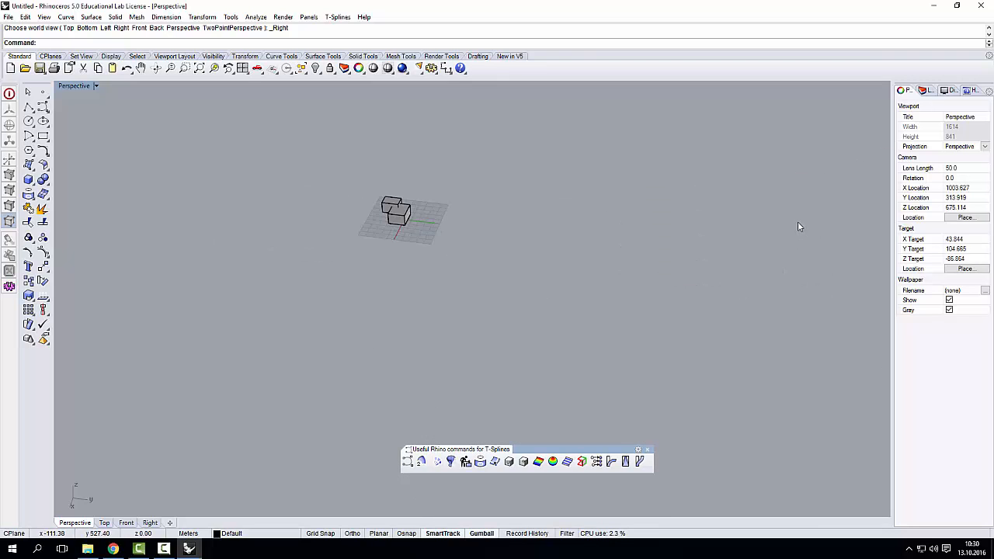
{"action": "scroll", "coordinate": [238, 220], "scroll_direction": "down", "scroll_amount": 2}
{"action": "scroll", "coordinate": [750, 186], "scroll_direction": "up", "scroll_amount": 6}
{"action": "scroll", "coordinate": [754, 224], "scroll_direction": "down", "scroll_amount": 8}
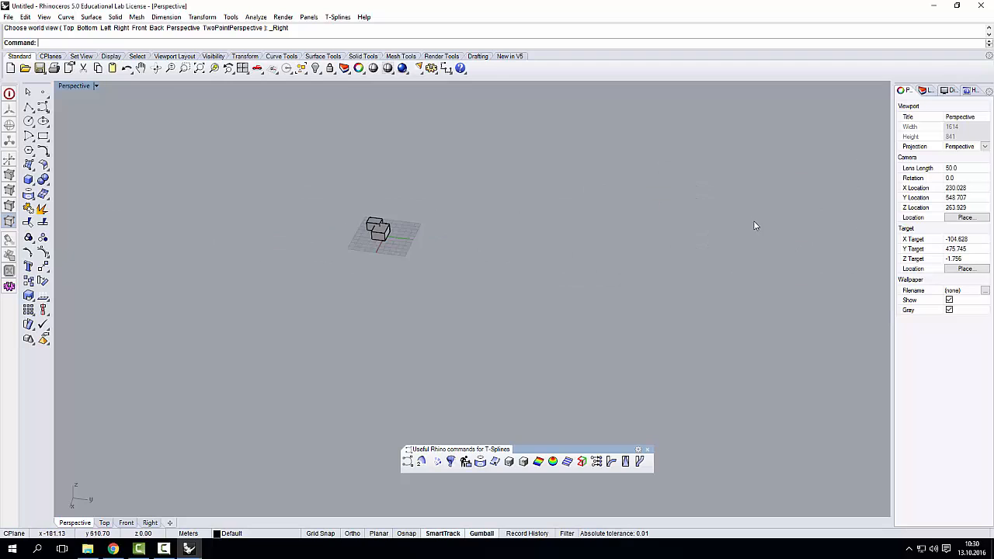
{"action": "scroll", "coordinate": [526, 219], "scroll_direction": "up", "scroll_amount": 8}
{"action": "scroll", "coordinate": [565, 215], "scroll_direction": "up", "scroll_amount": 3}
{"action": "scroll", "coordinate": [551, 208], "scroll_direction": "down", "scroll_amount": 3}
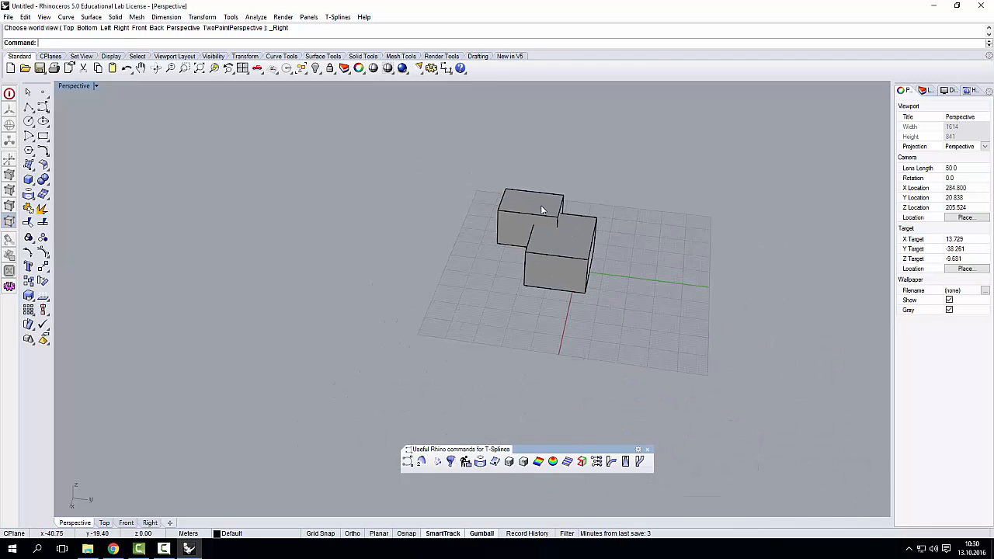
{"action": "scroll", "coordinate": [538, 203], "scroll_direction": "up", "scroll_amount": 3}
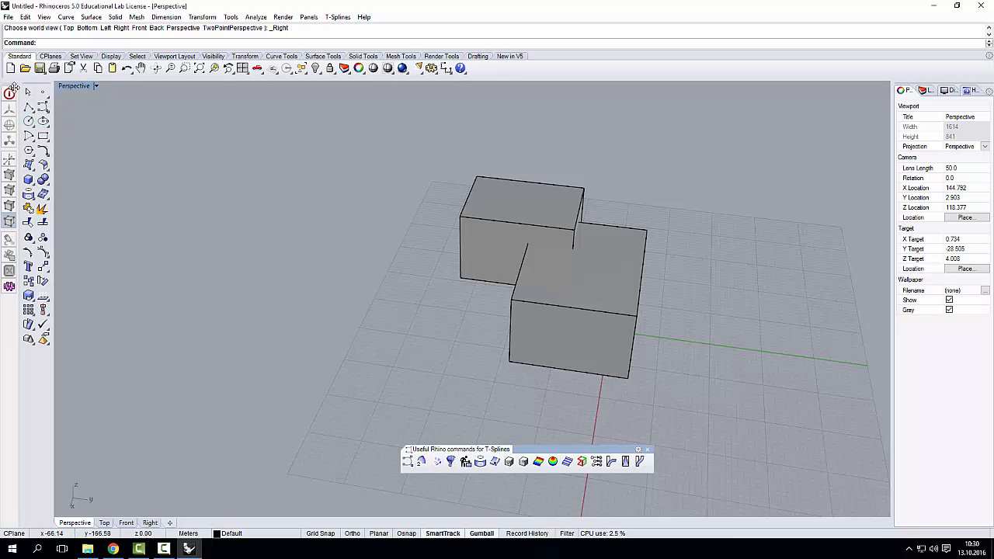
Remove the extra docked vertical toolbar beside the main modelling tools from the workspace.
{"action": "left_click_drag", "start_coordinate": [14, 87], "coordinate": [42, 238]}
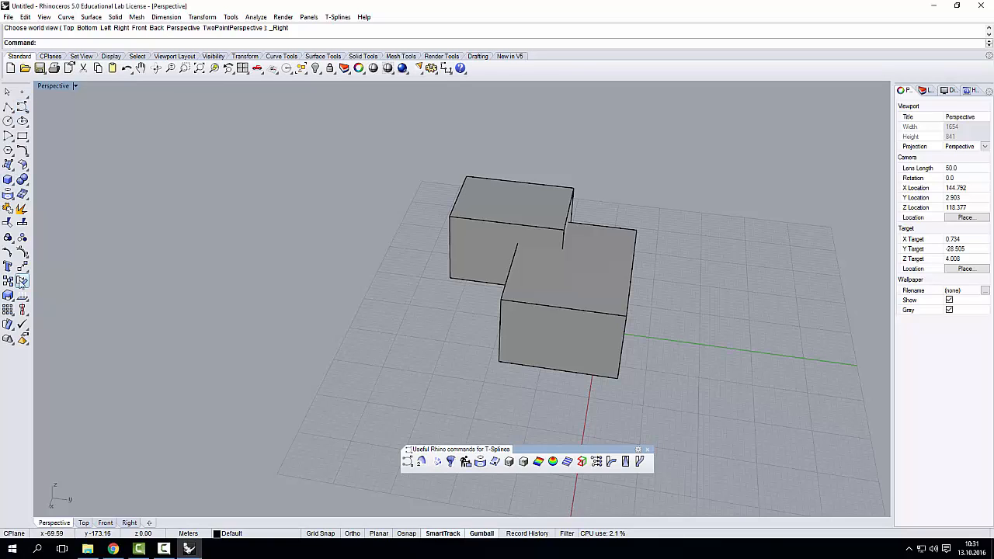
Look through the CPlanes, Set View, Display, Select, Viewport Layout, Visibility, Transform, Curve and Surface tool sets, and return to the Standard set.
{"action": "left_click", "coordinate": [51, 57]}
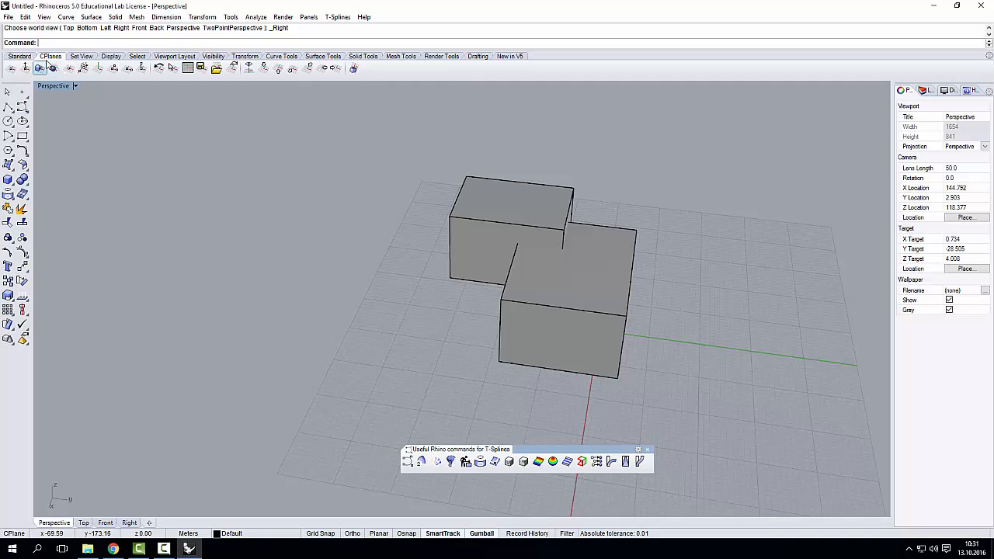
{"action": "left_click", "coordinate": [81, 58]}
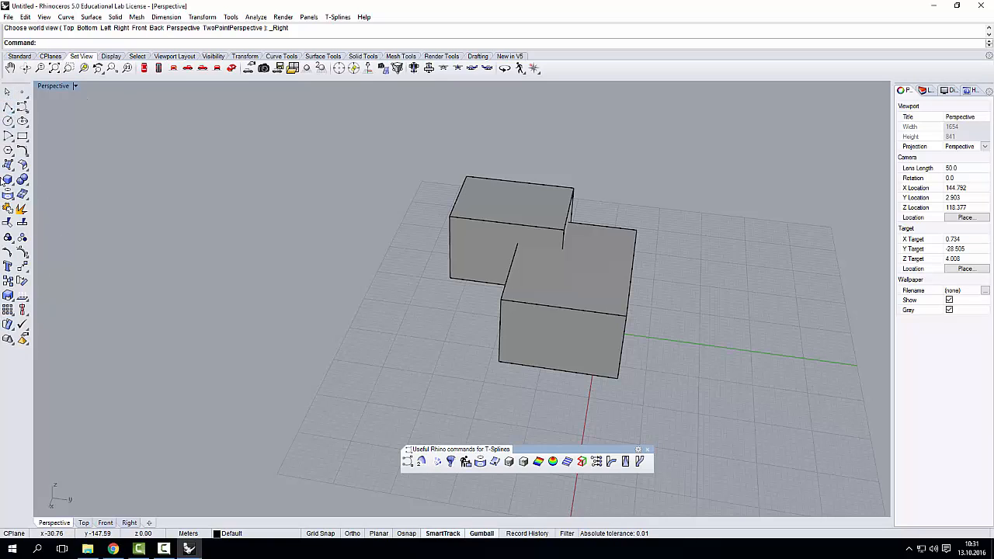
{"action": "left_click", "coordinate": [110, 59]}
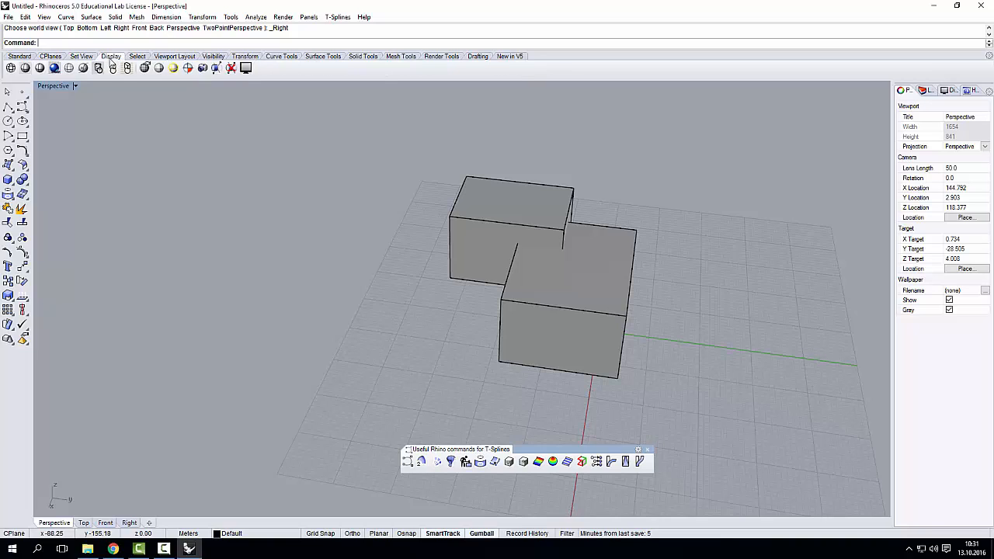
{"action": "left_click", "coordinate": [138, 59]}
{"action": "left_click", "coordinate": [170, 60]}
{"action": "left_click", "coordinate": [215, 59]}
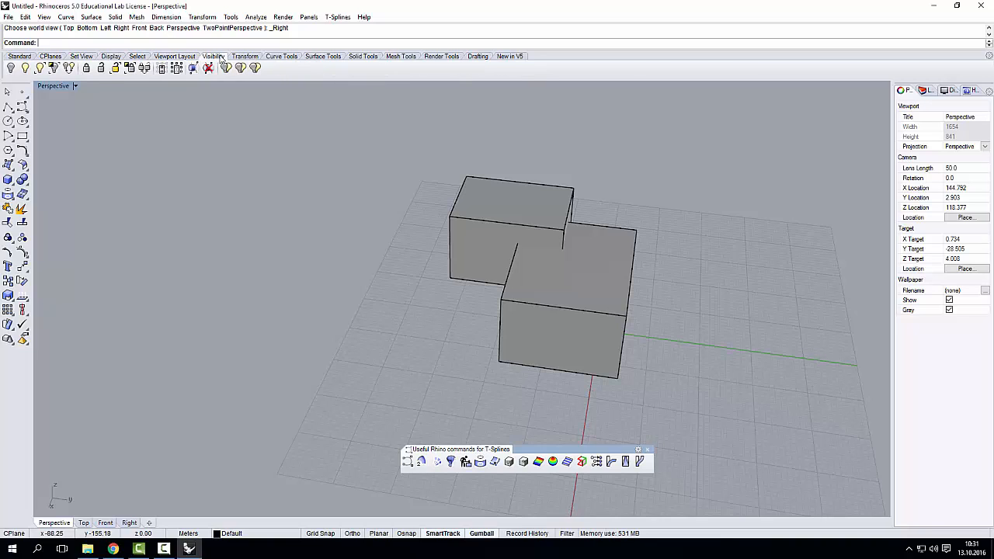
{"action": "left_click", "coordinate": [243, 59]}
{"action": "left_click", "coordinate": [278, 59]}
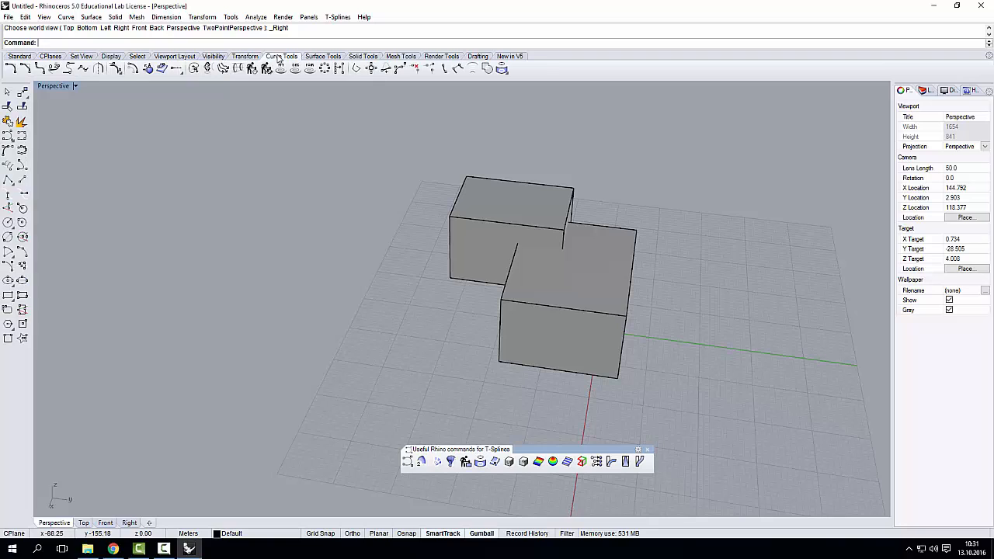
{"action": "left_click", "coordinate": [323, 59]}
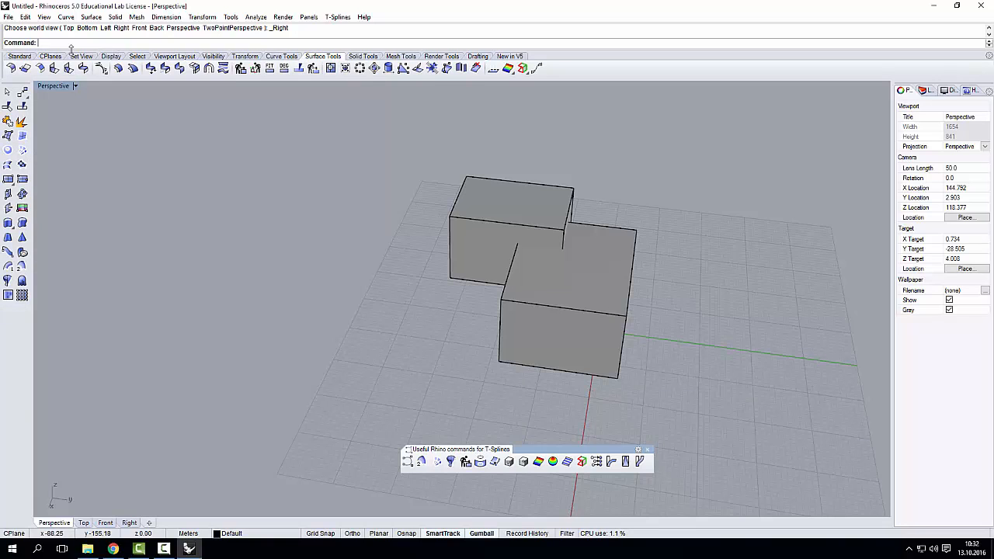
{"action": "left_click", "coordinate": [19, 57]}
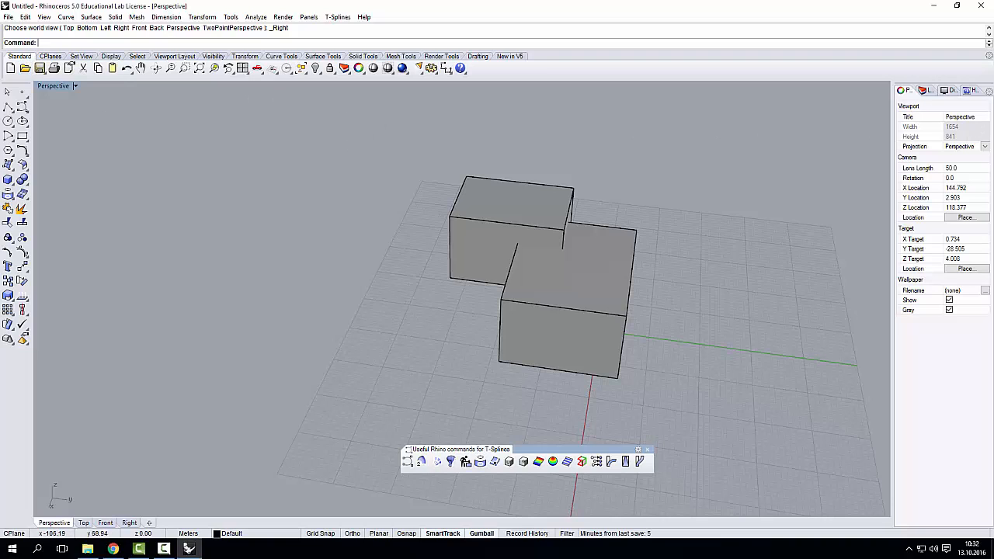
Widen the docked properties panel, detach it as a floating window over the Perspective viewport, and enlarge its height.
{"action": "left_click_drag", "start_coordinate": [893, 136], "coordinate": [757, 136]}
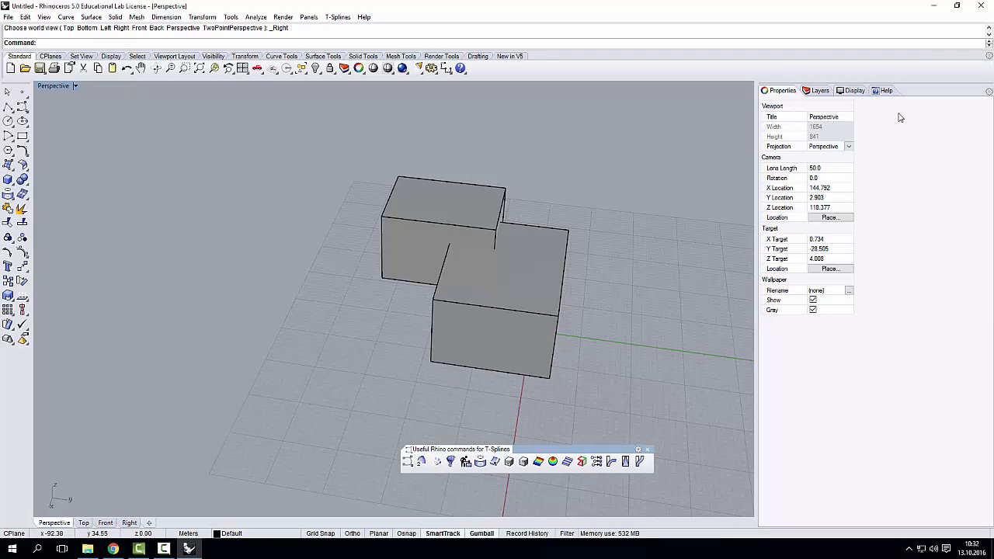
{"action": "left_click_drag", "start_coordinate": [937, 91], "coordinate": [827, 117]}
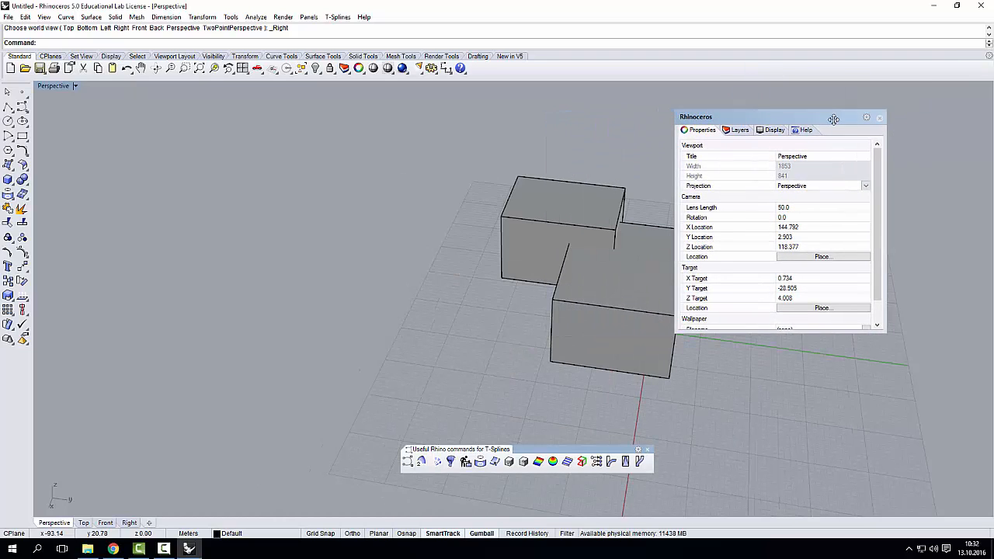
{"action": "left_click_drag", "start_coordinate": [771, 333], "coordinate": [777, 458]}
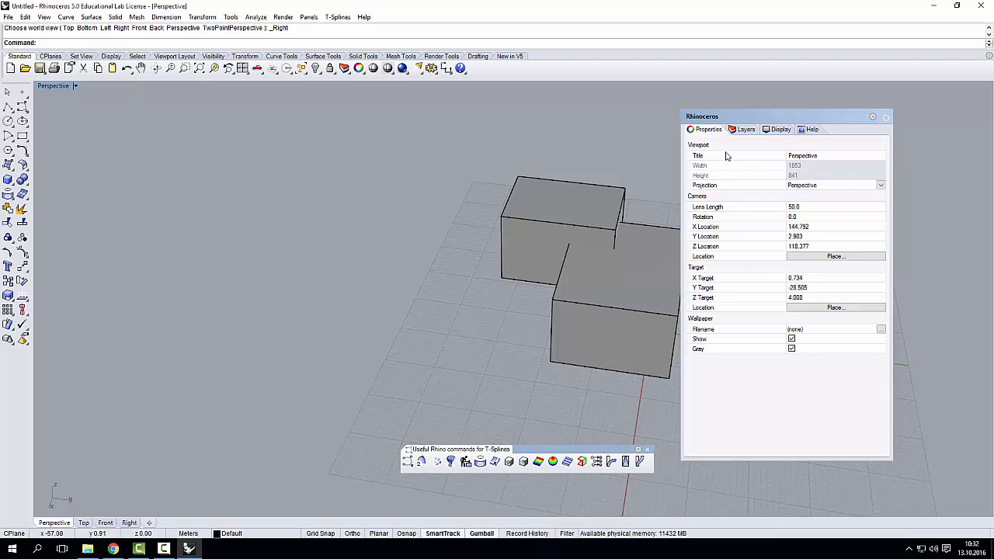
Select the smaller box floating above the grid to show its object properties.
{"action": "right_click_drag", "start_coordinate": [553, 214], "coordinate": [490, 224]}
{"action": "scroll", "coordinate": [420, 232], "scroll_direction": "down", "scroll_amount": 4}
{"action": "scroll", "coordinate": [567, 194], "scroll_direction": "up", "scroll_amount": 6}
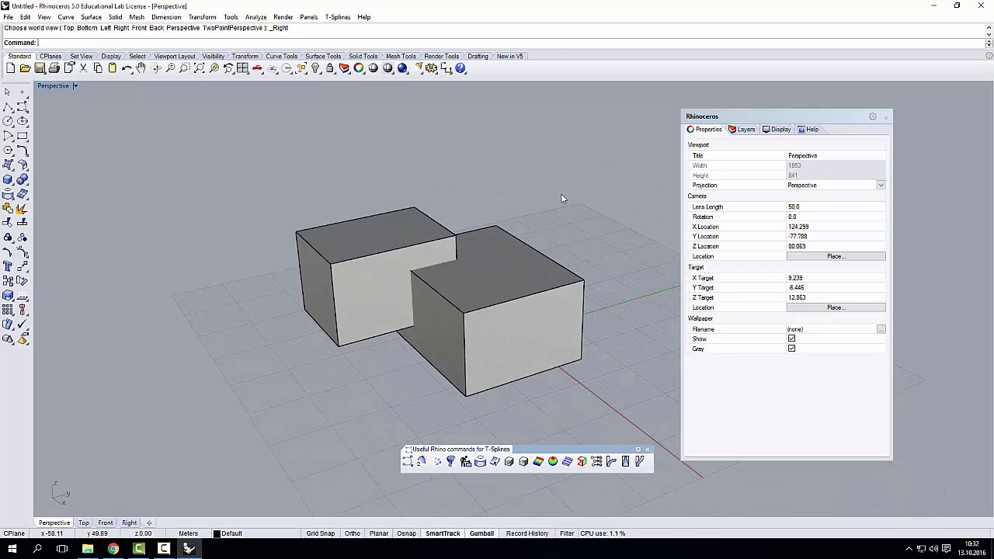
{"action": "scroll", "coordinate": [560, 195], "scroll_direction": "down", "scroll_amount": 4}
{"action": "scroll", "coordinate": [451, 233], "scroll_direction": "up", "scroll_amount": 3}
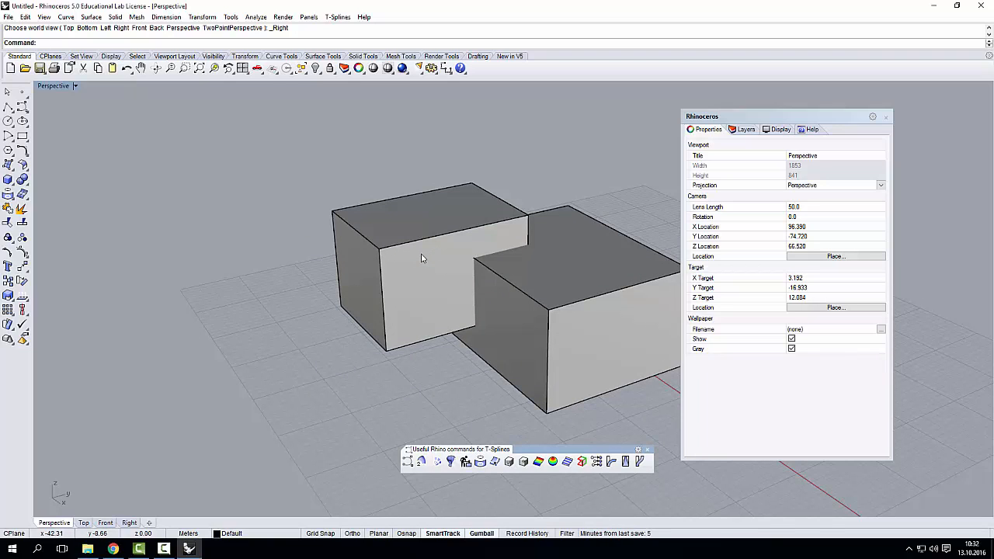
{"action": "left_click", "coordinate": [421, 258]}
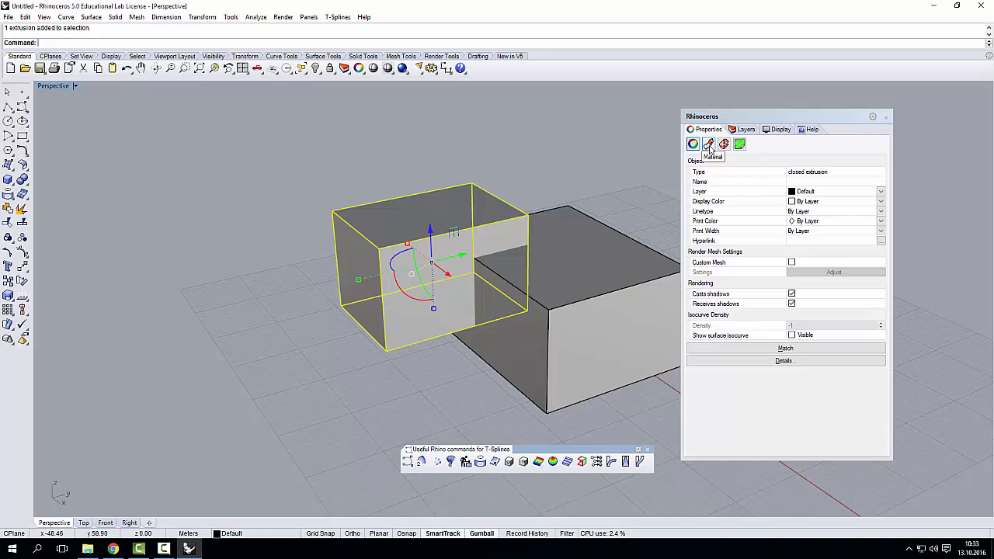
Review the layer list, the Shaded display settings and the help page in the floating panel window.
{"action": "left_click", "coordinate": [746, 130]}
{"action": "left_click", "coordinate": [779, 129]}
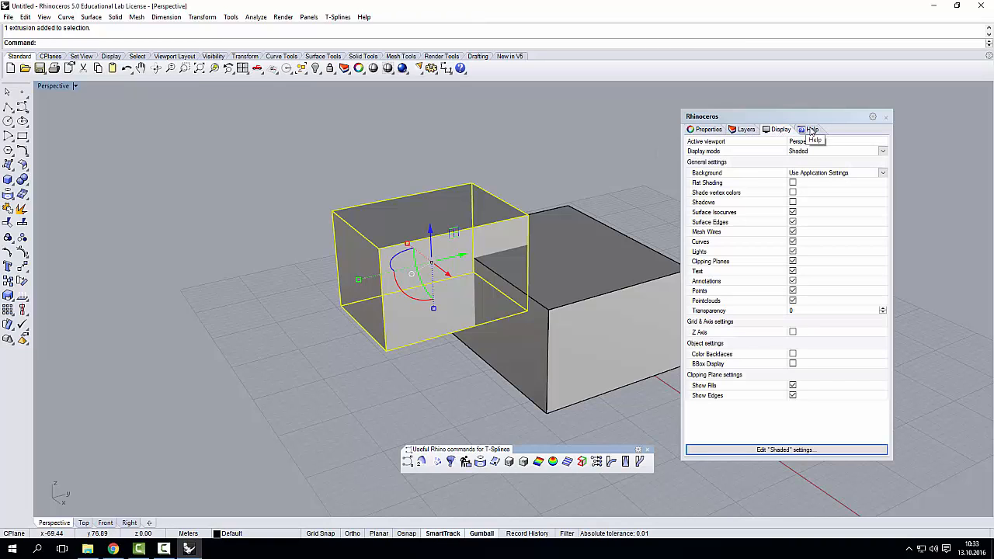
{"action": "left_click", "coordinate": [812, 130]}
{"action": "left_click", "coordinate": [779, 130]}
{"action": "left_click", "coordinate": [744, 130]}
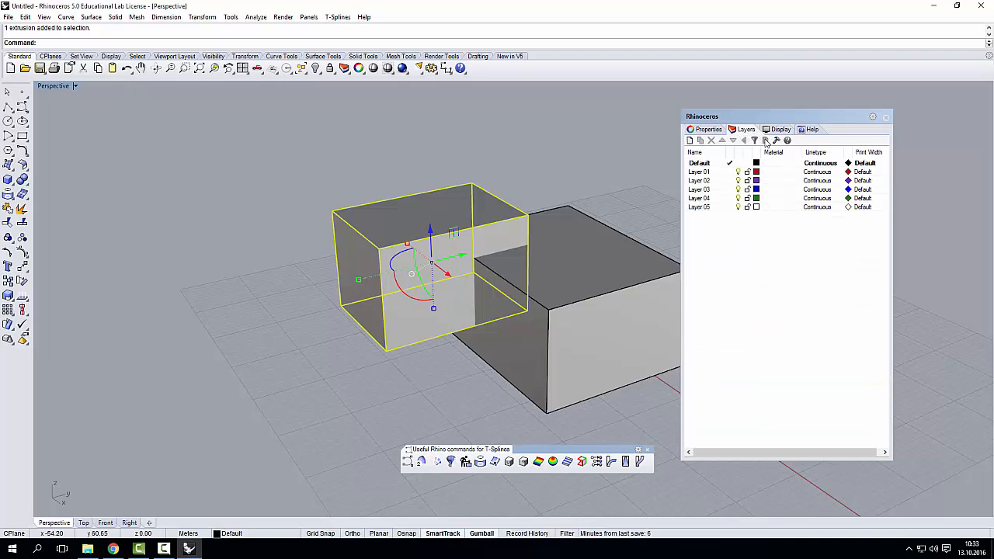
{"action": "left_click", "coordinate": [781, 130]}
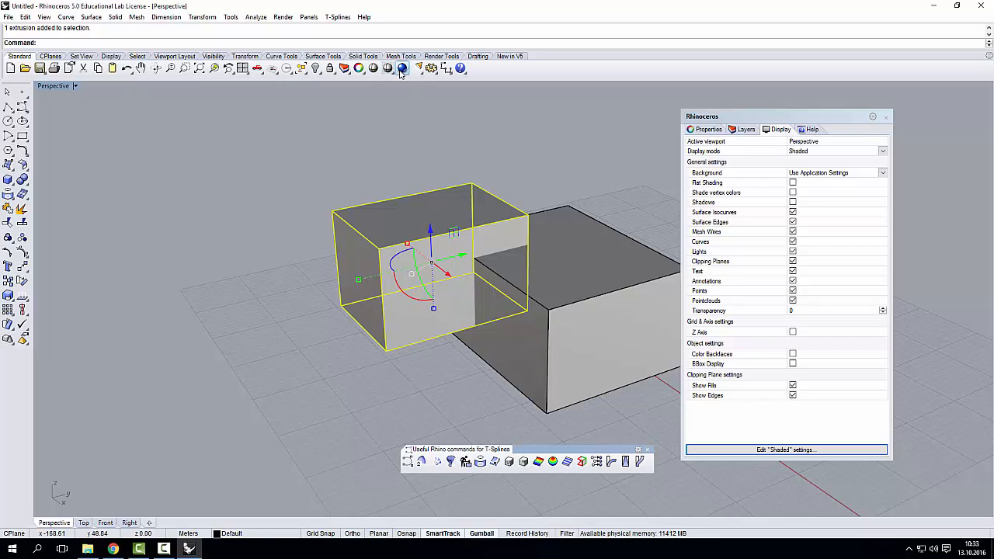
{"action": "left_click", "coordinate": [812, 131]}
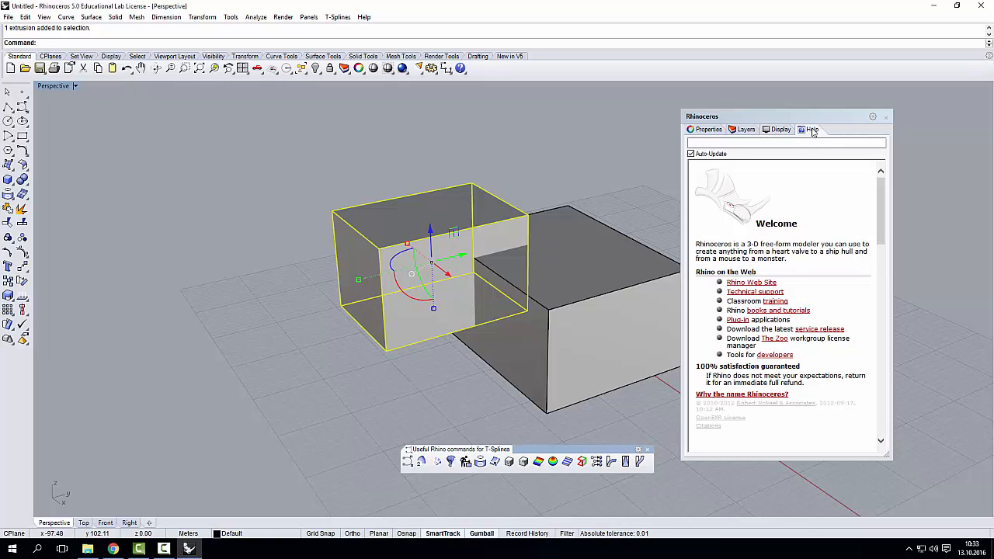
Detach the Help and Display pages from the floating panel window and close them.
{"action": "left_click_drag", "start_coordinate": [603, 225], "coordinate": [539, 177]}
{"action": "left_click", "coordinate": [671, 178]}
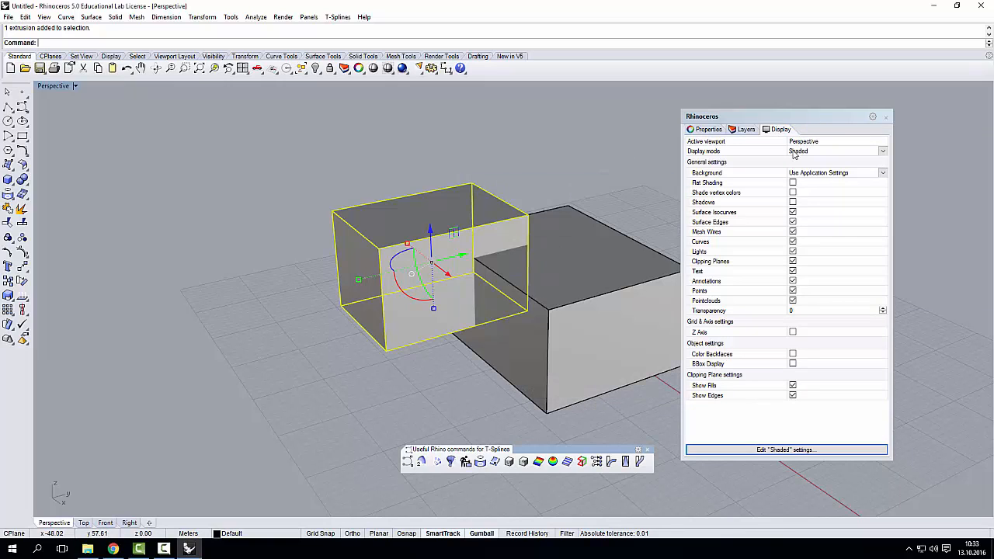
{"action": "left_click_drag", "start_coordinate": [557, 144], "coordinate": [558, 144]}
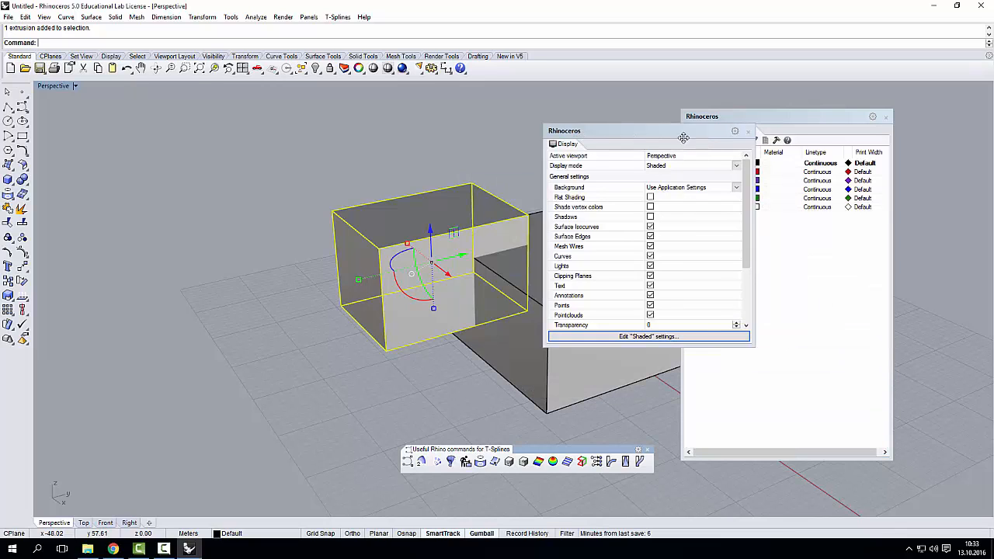
{"action": "left_click", "coordinate": [749, 133]}
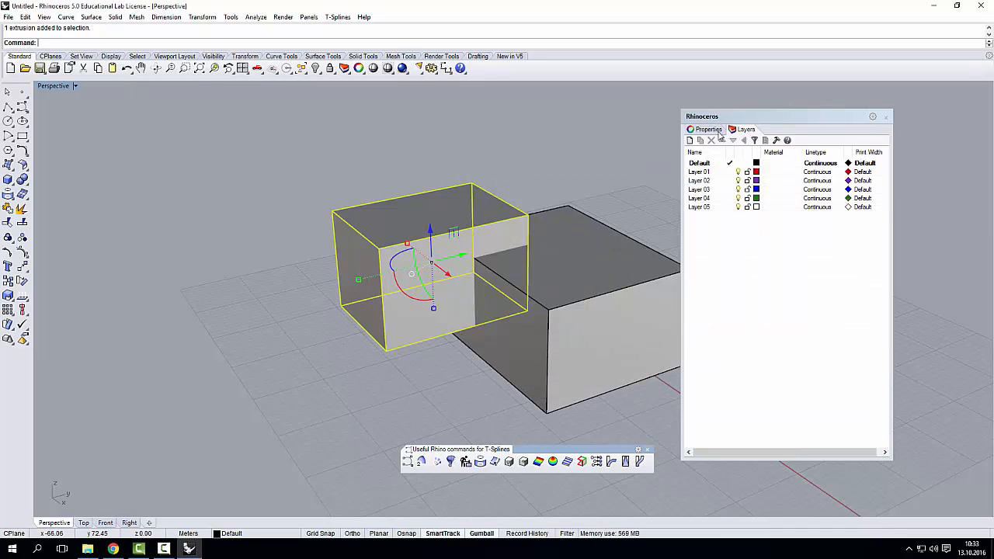
Dock the Properties and Layers panels in a narrow column beside the viewport and close the floating T-Splines toolbar.
{"action": "left_click", "coordinate": [719, 130]}
{"action": "left_click_drag", "start_coordinate": [755, 117], "coordinate": [930, 130]}
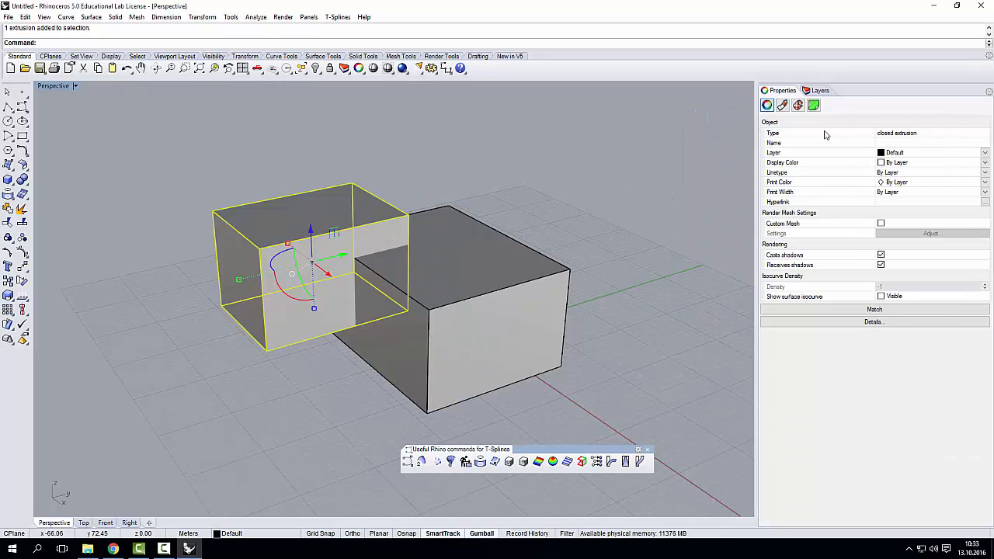
{"action": "left_click_drag", "start_coordinate": [755, 124], "coordinate": [900, 125]}
{"action": "right_click_drag", "start_coordinate": [651, 388], "coordinate": [668, 342]}
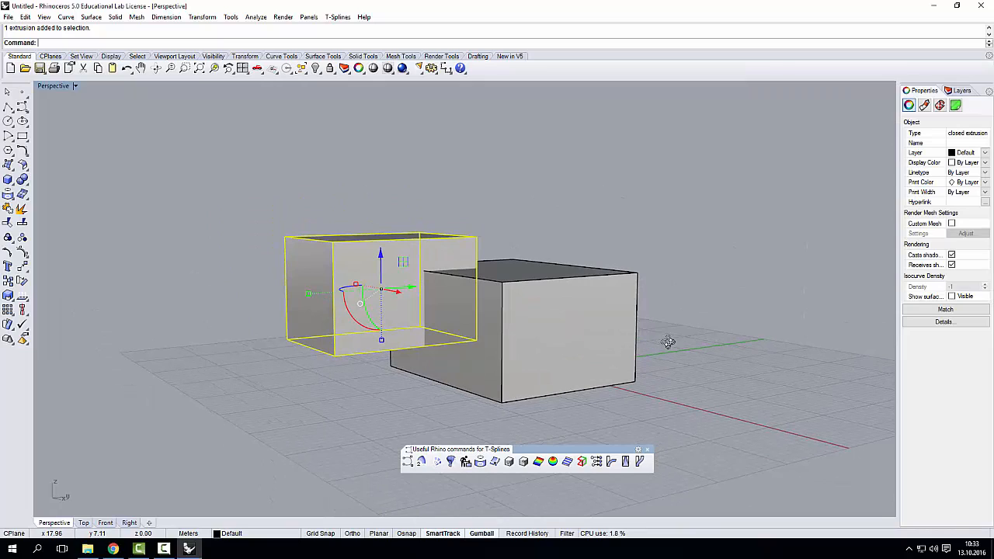
{"action": "left_click", "coordinate": [648, 449]}
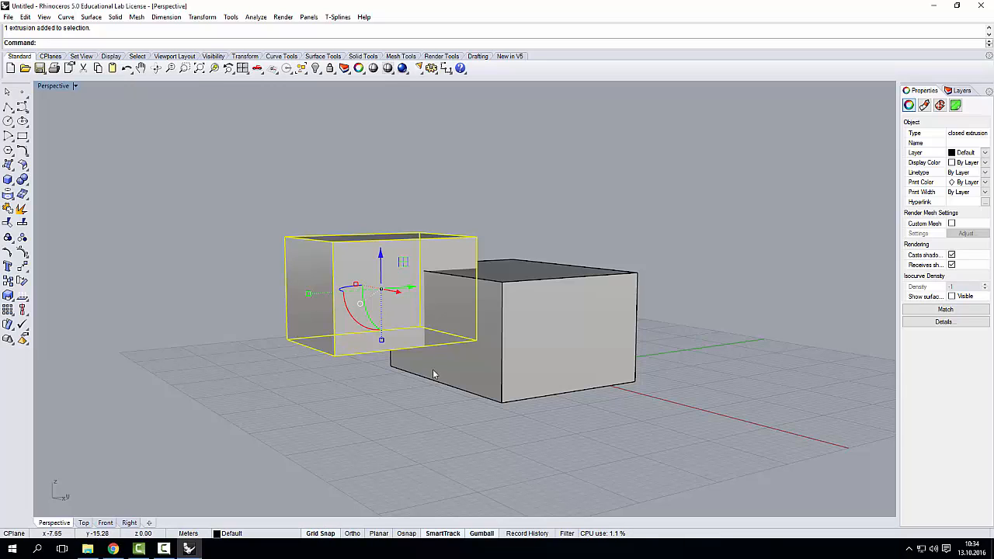
Try out Grid Snap by starting a polyline on the grid near the boxes, and cancel the polyline.
{"action": "right_click_drag", "start_coordinate": [433, 374], "coordinate": [444, 350]}
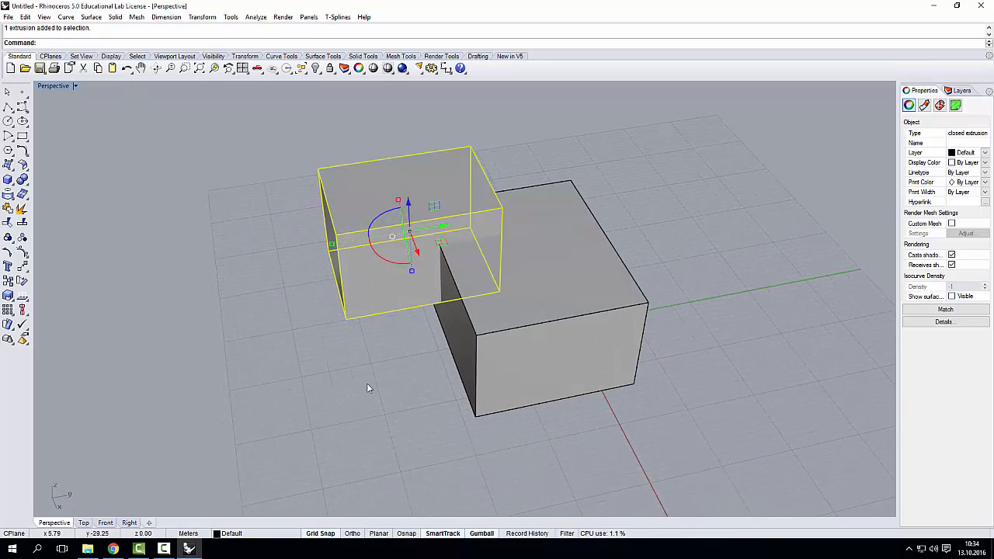
{"action": "left_click", "coordinate": [7, 106]}
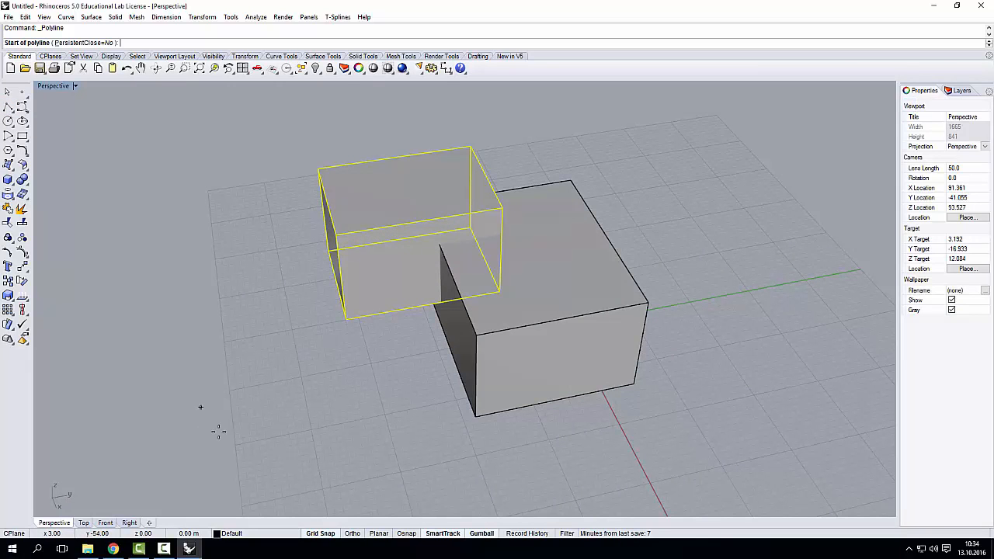
{"action": "left_click", "coordinate": [268, 361]}
{"action": "scroll", "coordinate": [271, 334], "scroll_direction": "down", "scroll_amount": 2}
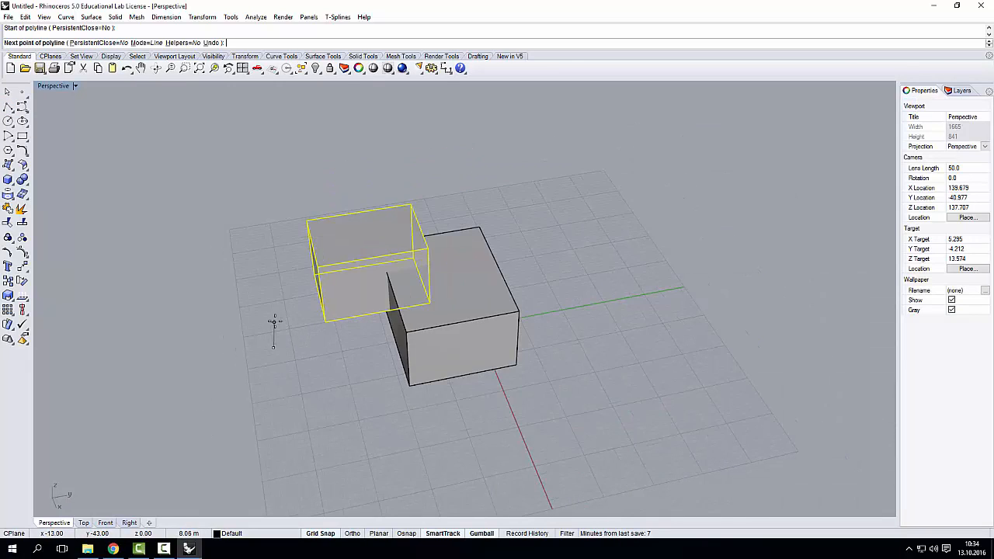
{"action": "scroll", "coordinate": [268, 365], "scroll_direction": "up", "scroll_amount": 5}
{"action": "scroll", "coordinate": [269, 374], "scroll_direction": "up", "scroll_amount": 4}
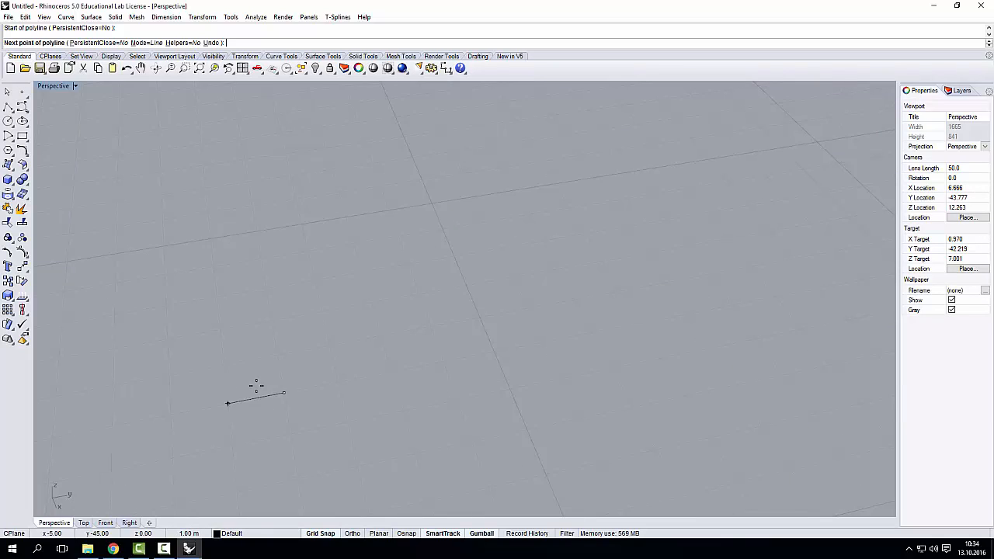
{"action": "right_click_drag", "start_coordinate": [297, 371], "coordinate": [391, 240]}
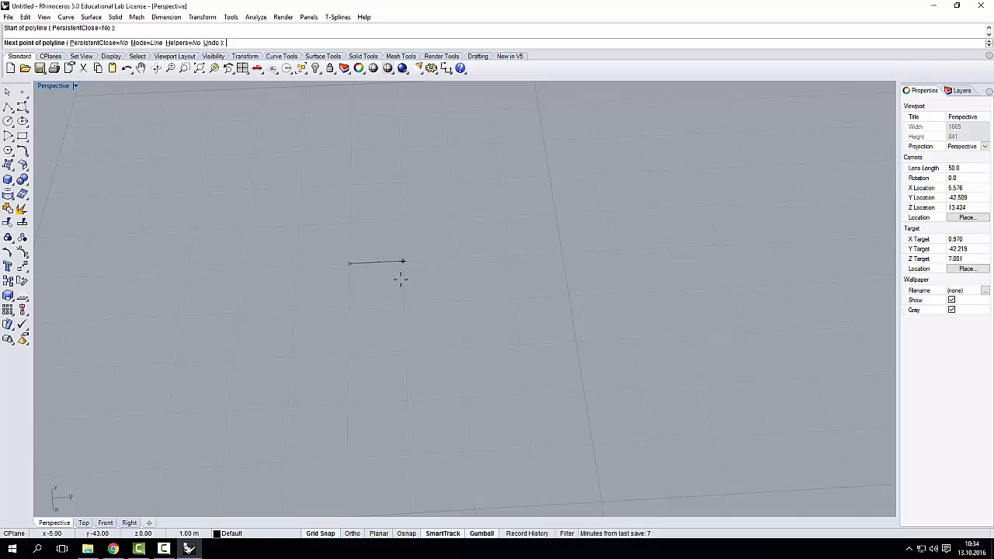
{"action": "key", "text": "Escape"}
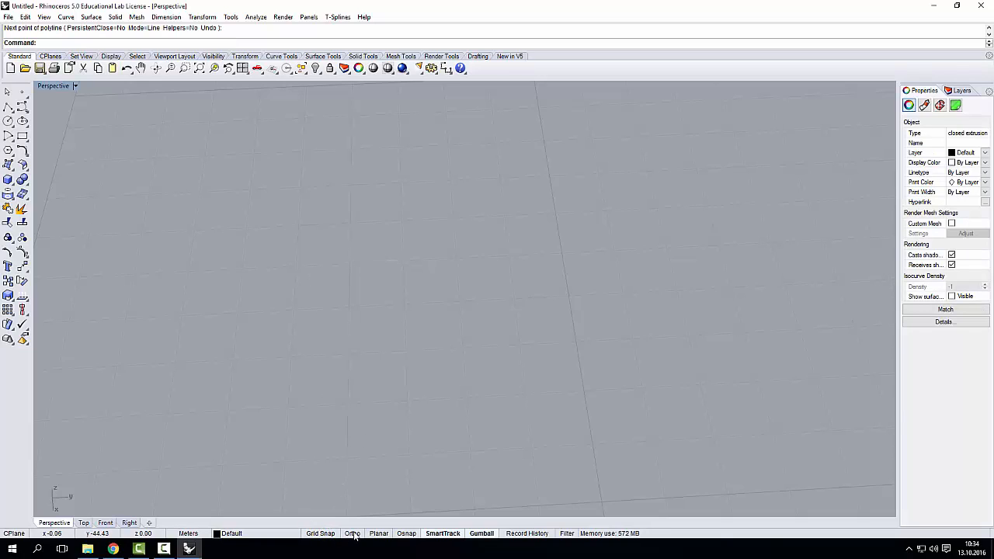
Try out Ortho by starting a polyline outside the grid, checking its directions from several angles, and cancel it.
{"action": "scroll", "coordinate": [392, 427], "scroll_direction": "down", "scroll_amount": 8}
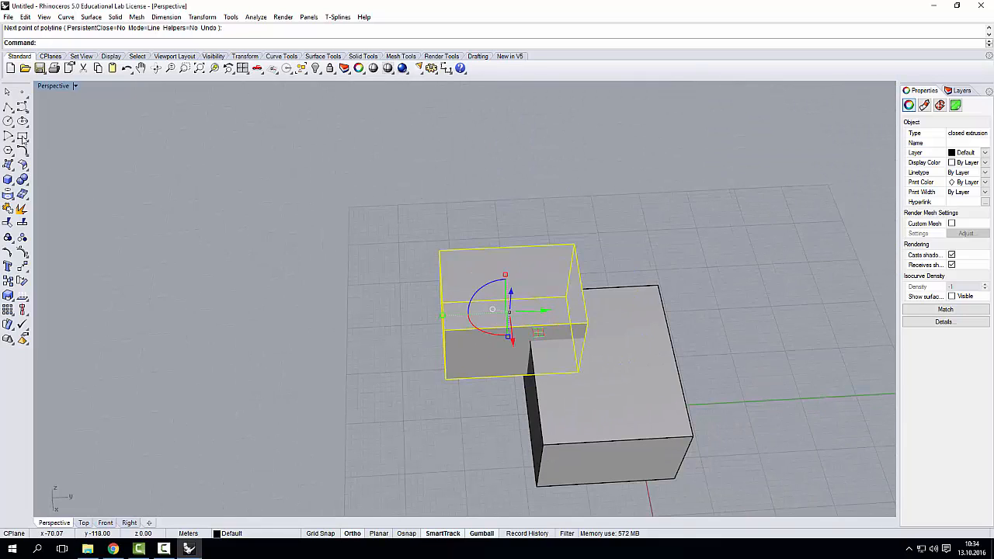
{"action": "left_click", "coordinate": [7, 112]}
{"action": "scroll", "coordinate": [334, 420], "scroll_direction": "down", "scroll_amount": 5}
{"action": "left_click", "coordinate": [328, 410]}
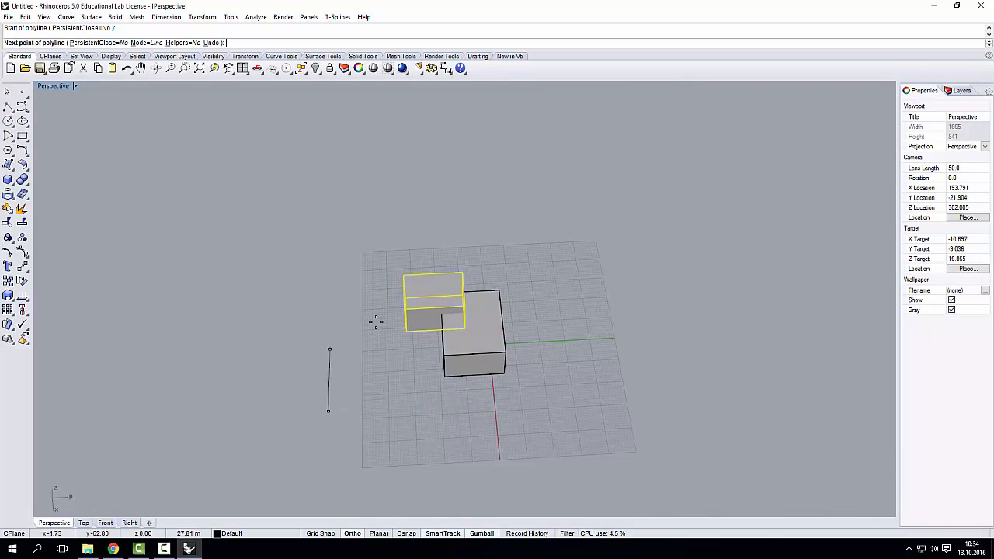
{"action": "right_click_drag", "start_coordinate": [329, 333], "coordinate": [380, 350]}
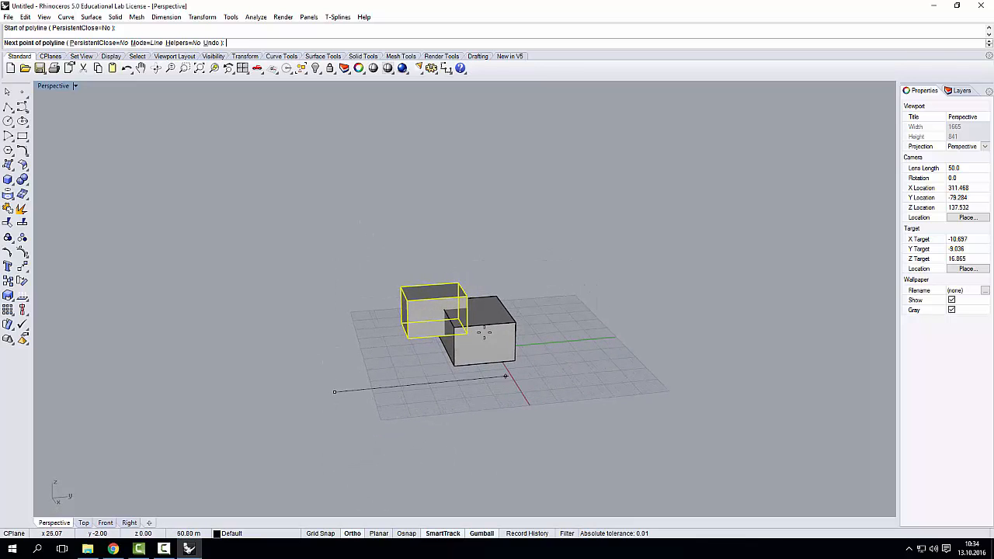
{"action": "mouse_move", "coordinate": [486, 333]}
{"action": "right_mouse_down"}
{"action": "mouse_move", "coordinate": [463, 354]}
{"action": "mouse_move", "coordinate": [479, 351]}
{"action": "right_mouse_up"}
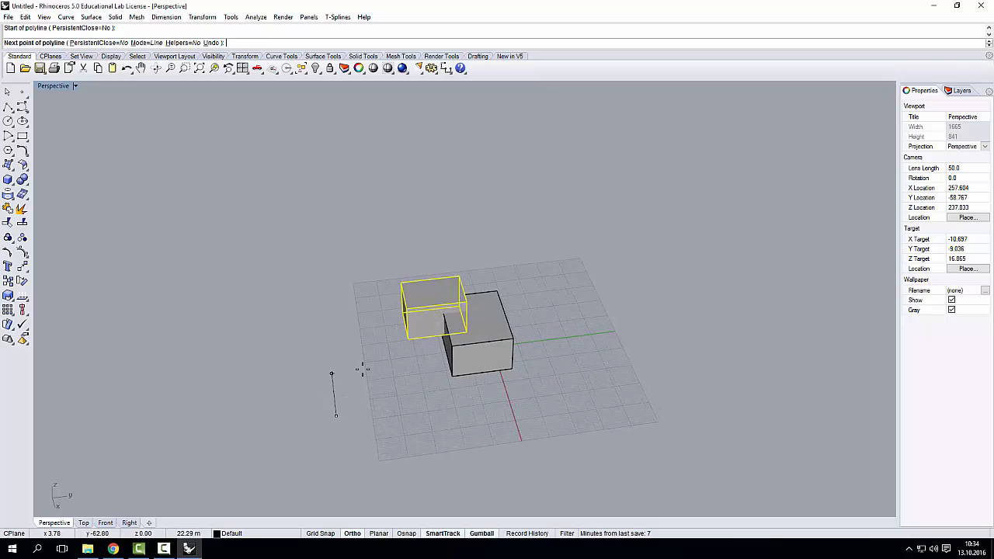
{"action": "mouse_move", "coordinate": [416, 404]}
{"action": "right_mouse_down"}
{"action": "mouse_move", "coordinate": [389, 424]}
{"action": "mouse_move", "coordinate": [404, 397]}
{"action": "right_mouse_up"}
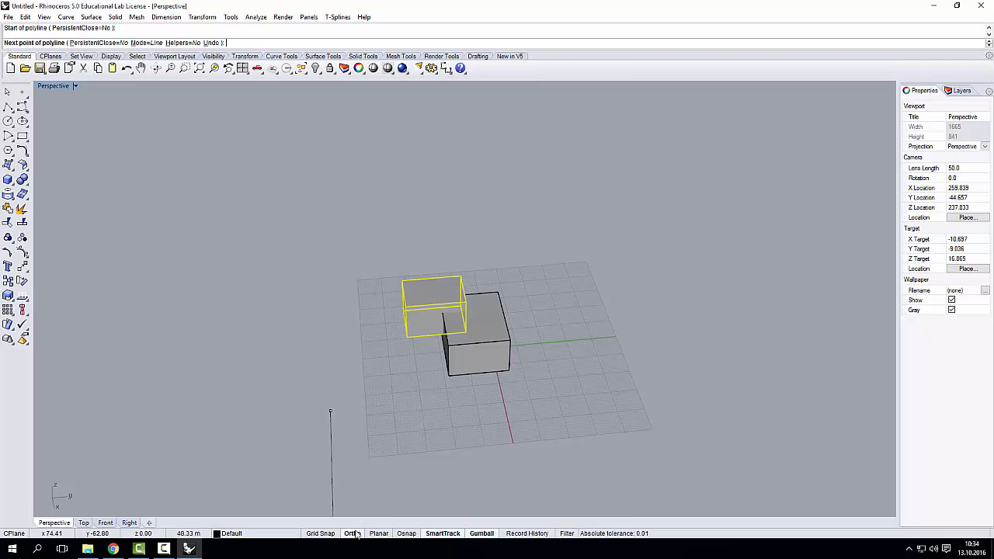
{"action": "key", "text": "Escape"}
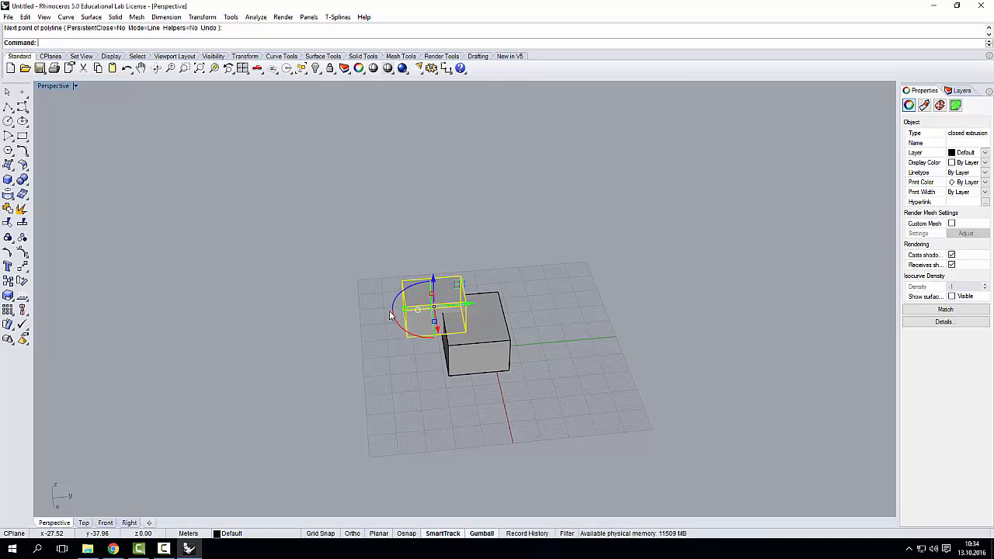
Show the object snap options and enable End, Near, Point, Mid, Cen, Int and Perp with a polyline started.
{"action": "right_click_drag", "start_coordinate": [439, 377], "coordinate": [422, 362]}
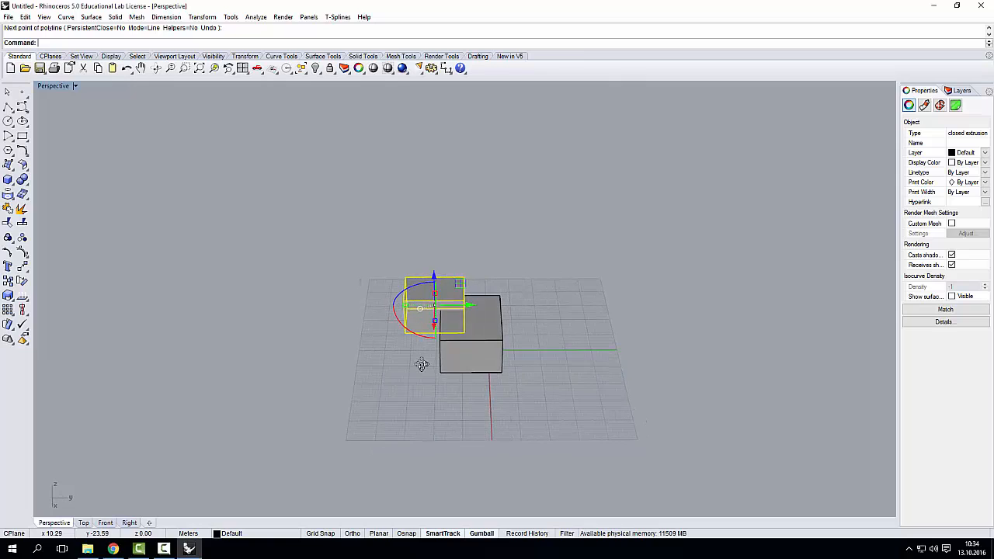
{"action": "left_click", "coordinate": [408, 534]}
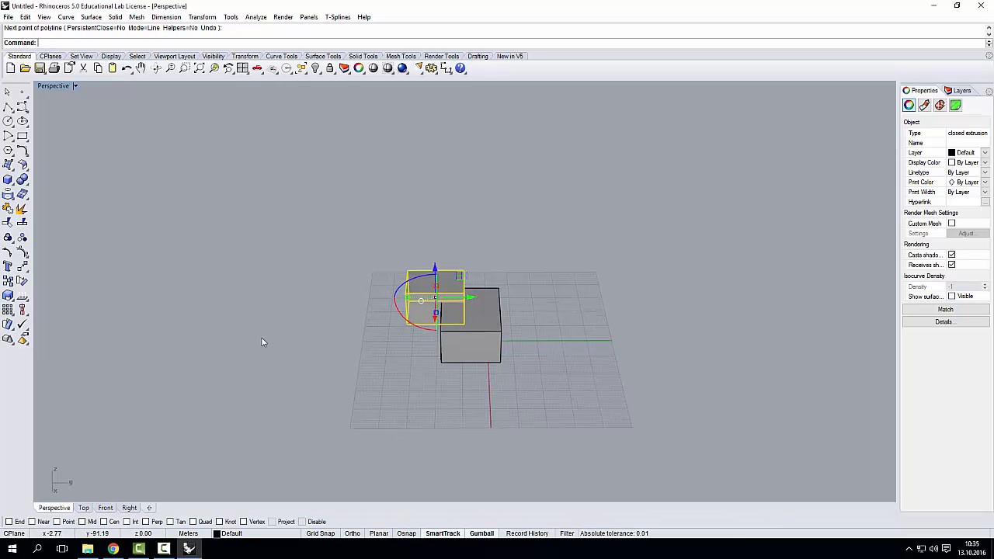
{"action": "left_click", "coordinate": [7, 106]}
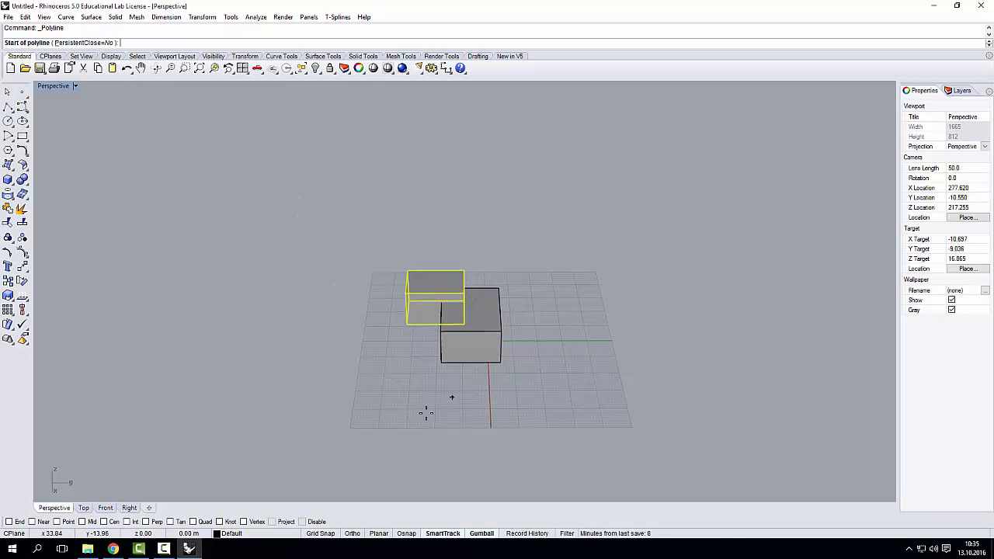
{"action": "left_click", "coordinate": [32, 521]}
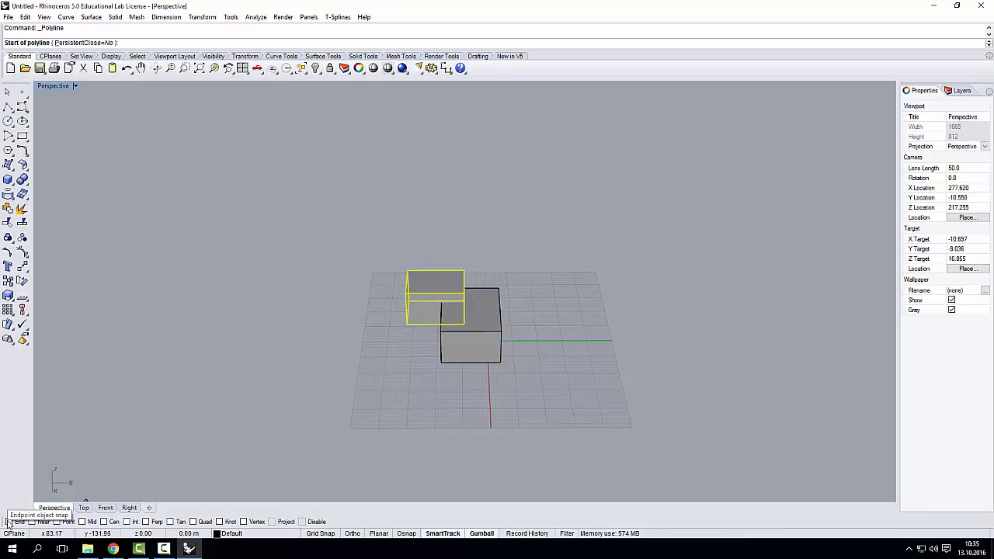
{"action": "left_click", "coordinate": [10, 522]}
{"action": "scroll", "coordinate": [481, 375], "scroll_direction": "up", "scroll_amount": 5}
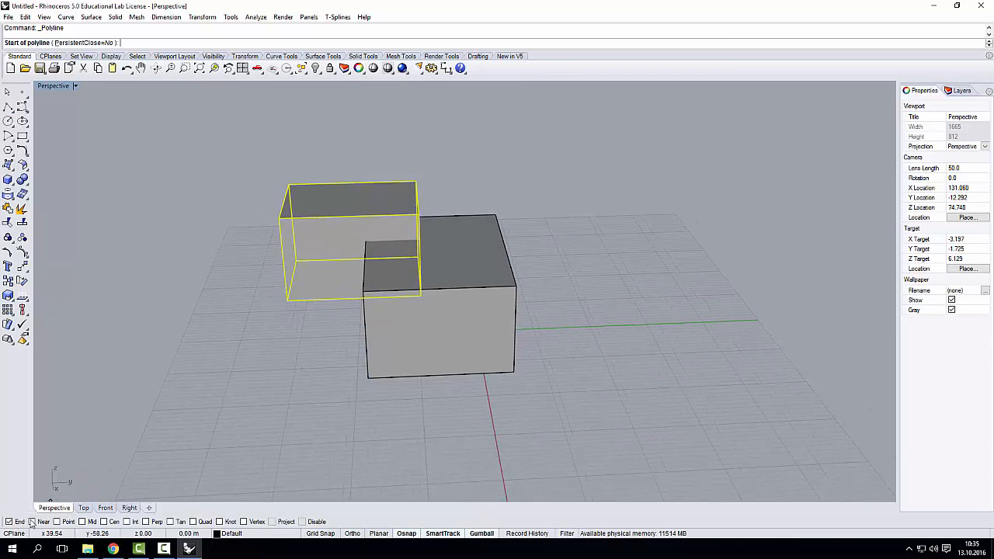
{"action": "left_click", "coordinate": [82, 522]}
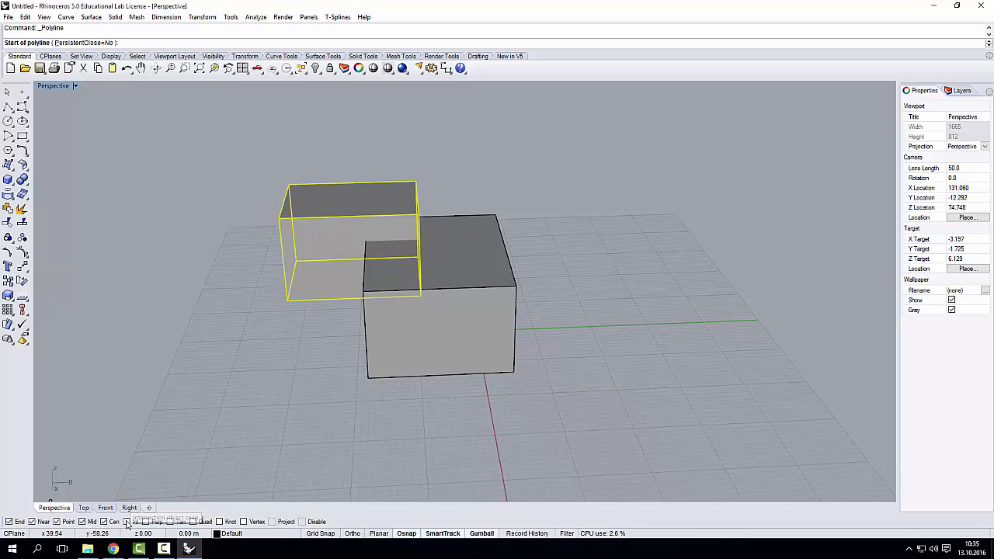
{"action": "left_click", "coordinate": [127, 522]}
{"action": "left_click", "coordinate": [149, 523]}
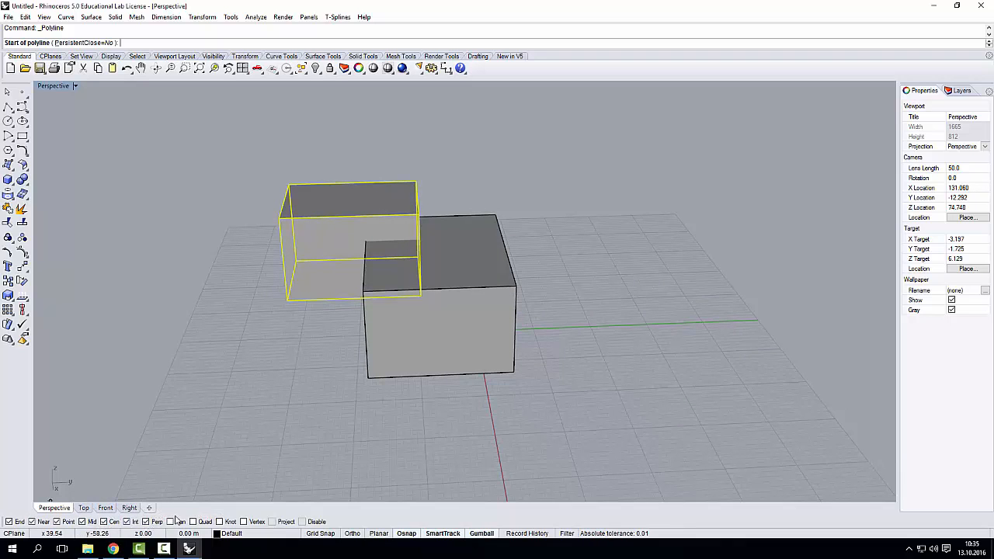
Draw two crossing single-segment polylines on the grid in front of the boxes.
{"action": "scroll", "coordinate": [344, 351], "scroll_direction": "down", "scroll_amount": 4}
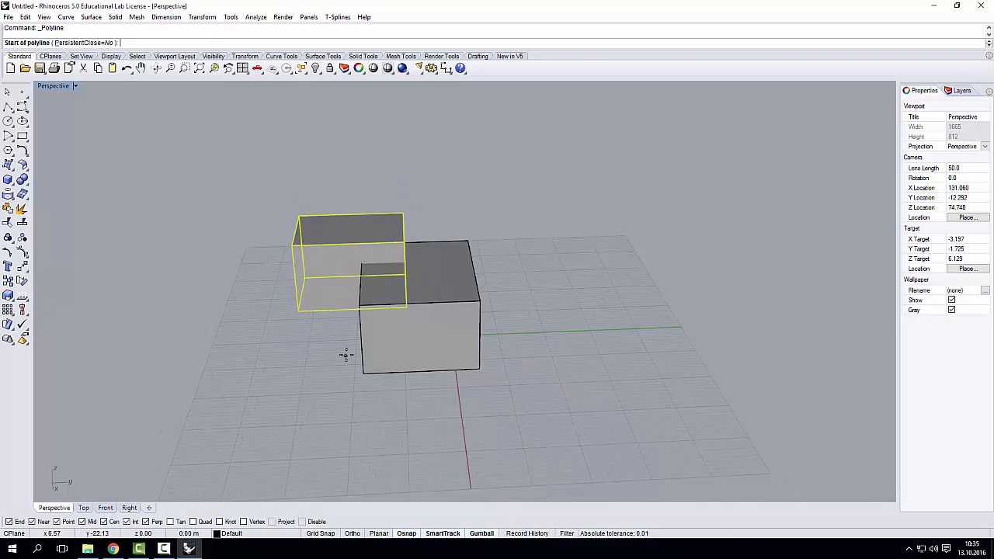
{"action": "right_click_drag", "start_coordinate": [375, 375], "coordinate": [311, 341]}
{"action": "scroll", "coordinate": [350, 375], "scroll_direction": "up", "scroll_amount": 6}
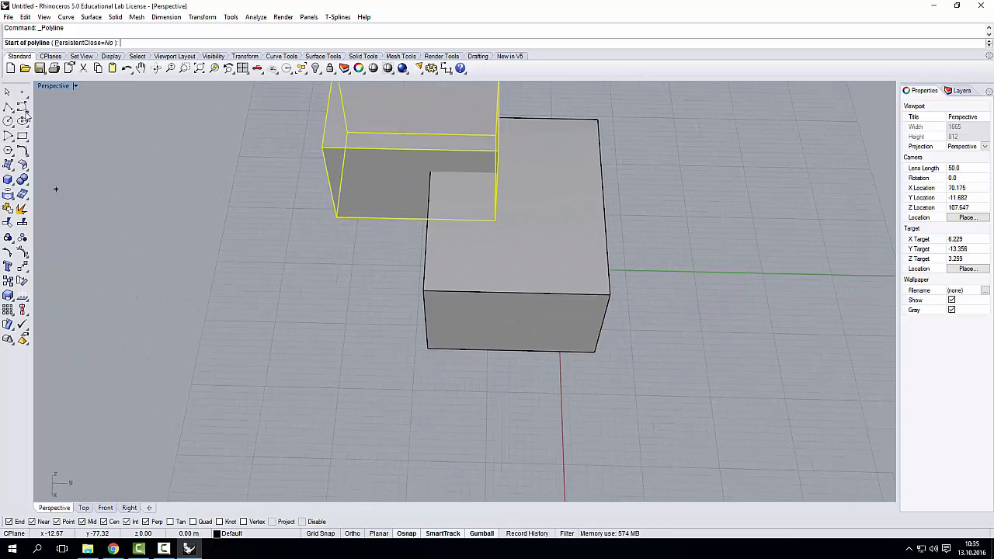
{"action": "scroll", "coordinate": [233, 266], "scroll_direction": "down", "scroll_amount": 5}
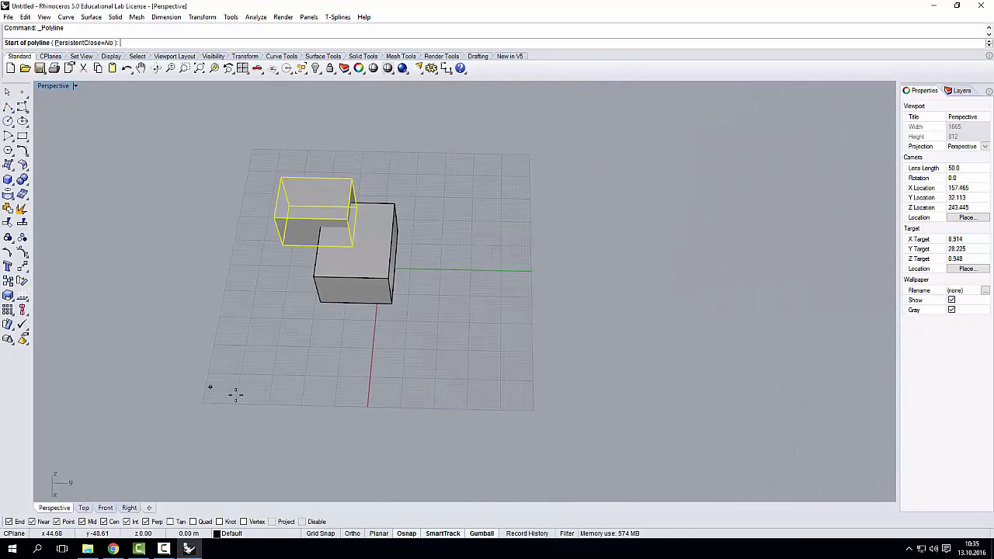
{"action": "left_click", "coordinate": [239, 395]}
{"action": "left_click", "coordinate": [580, 334]}
{"action": "key", "text": "Return"}
{"action": "key", "text": "Return"}
{"action": "left_click", "coordinate": [423, 386]}
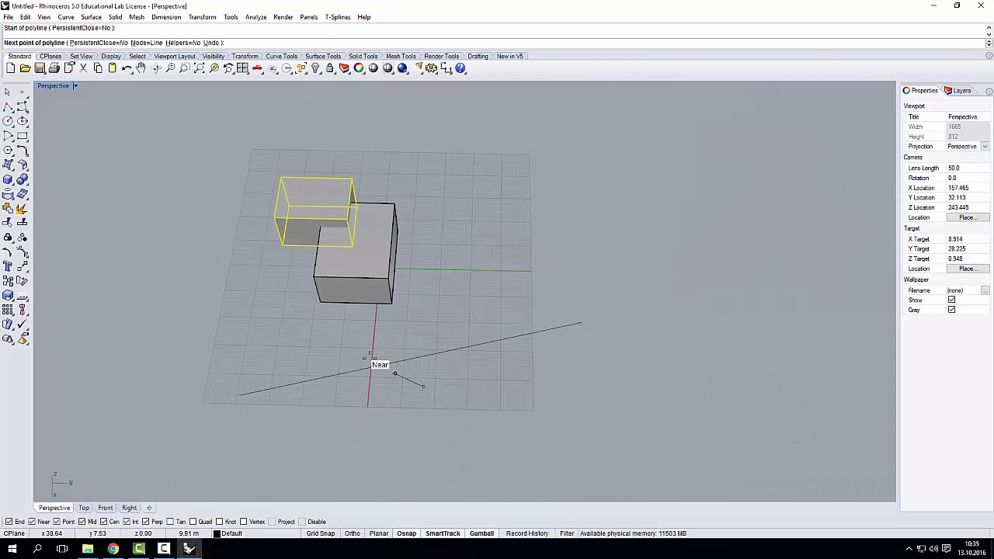
{"action": "left_click", "coordinate": [294, 326]}
{"action": "key", "text": "Return"}
Try out snapping near the crossing lines by starting another polyline just outside the grid, and cancel it.
{"action": "scroll", "coordinate": [402, 369], "scroll_direction": "up", "scroll_amount": 4}
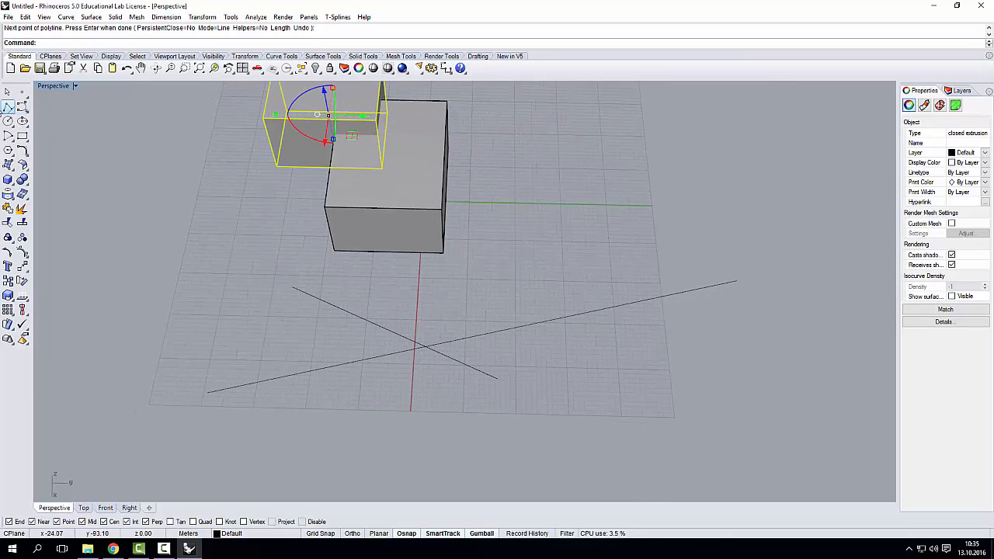
{"action": "left_click", "coordinate": [8, 106]}
{"action": "left_click", "coordinate": [327, 452]}
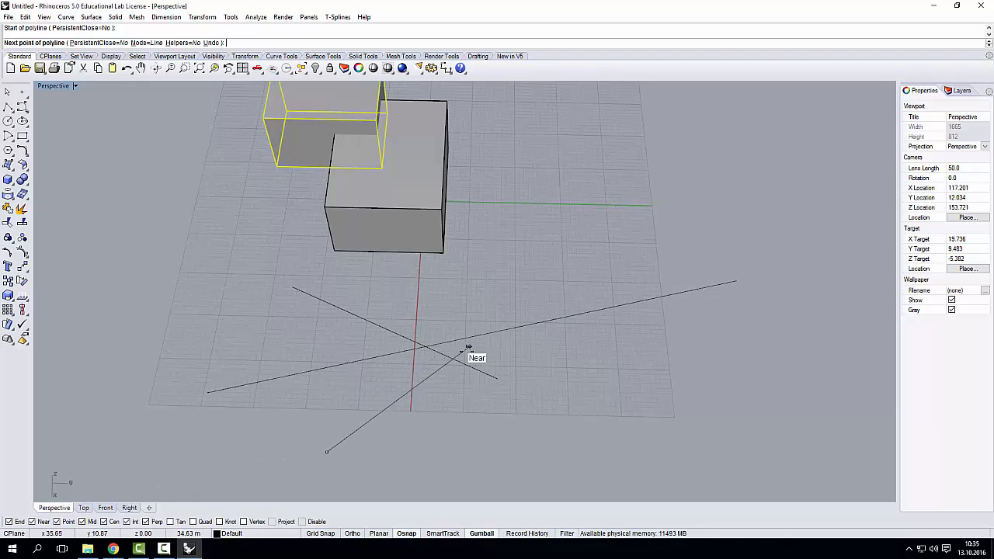
{"action": "key", "text": "Escape"}
Draw a circle of about 16.5 m radius over the long line's far end, and try starting a second circle on it.
{"action": "left_click", "coordinate": [7, 120]}
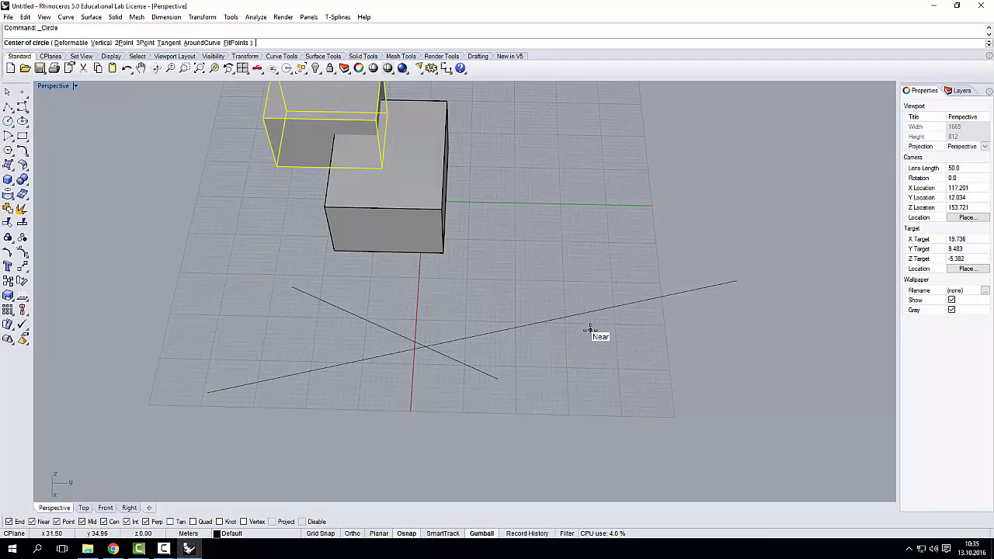
{"action": "left_click", "coordinate": [626, 371]}
{"action": "right_click", "coordinate": [714, 412]}
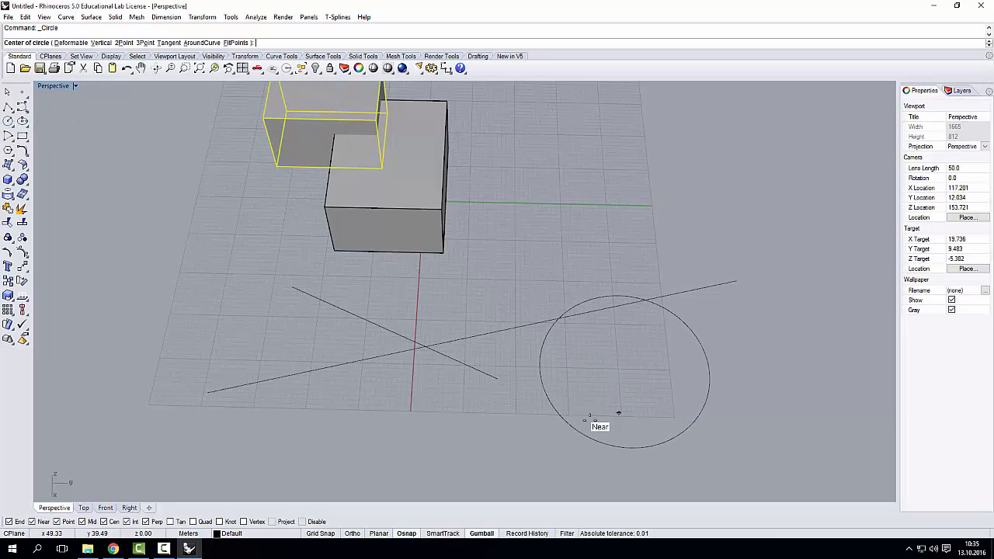
{"action": "left_click", "coordinate": [573, 426]}
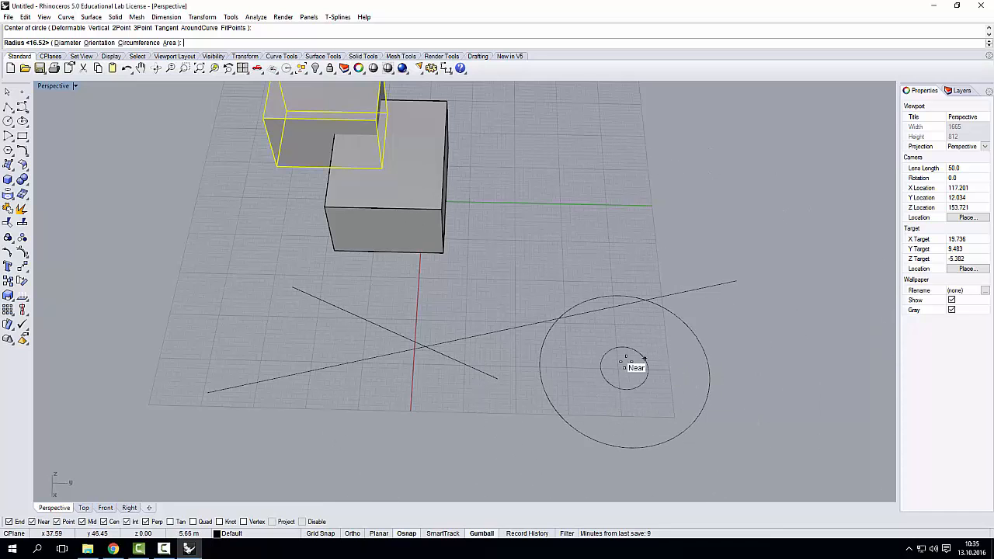
{"action": "key", "text": "Escape"}
Delete the two crossing lines and the circle.
{"action": "left_click_drag", "start_coordinate": [639, 353], "coordinate": [349, 320]}
{"action": "key", "text": "Delete"}
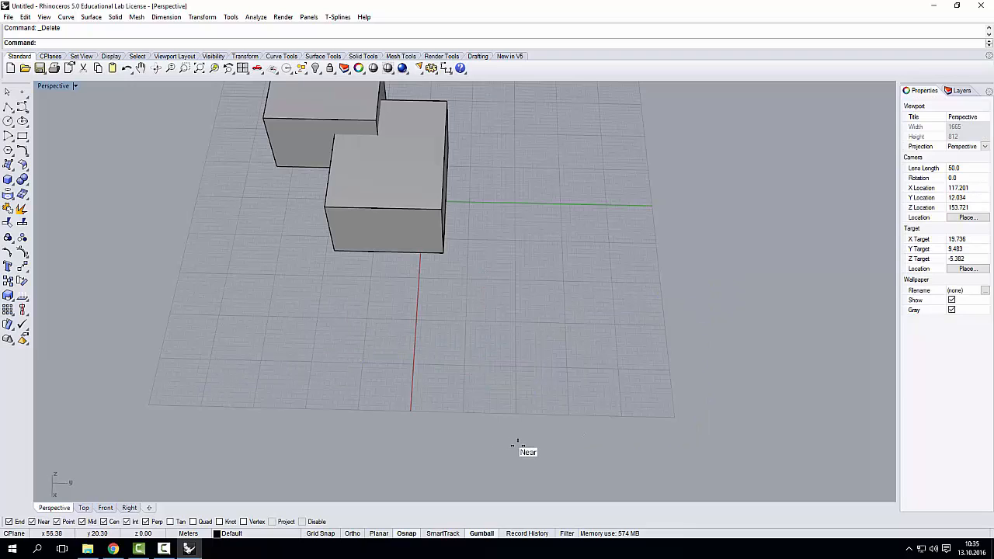
{"action": "scroll", "coordinate": [517, 451], "scroll_direction": "down", "scroll_amount": 4}
{"action": "right_click_drag", "start_coordinate": [496, 388], "coordinate": [473, 329]}
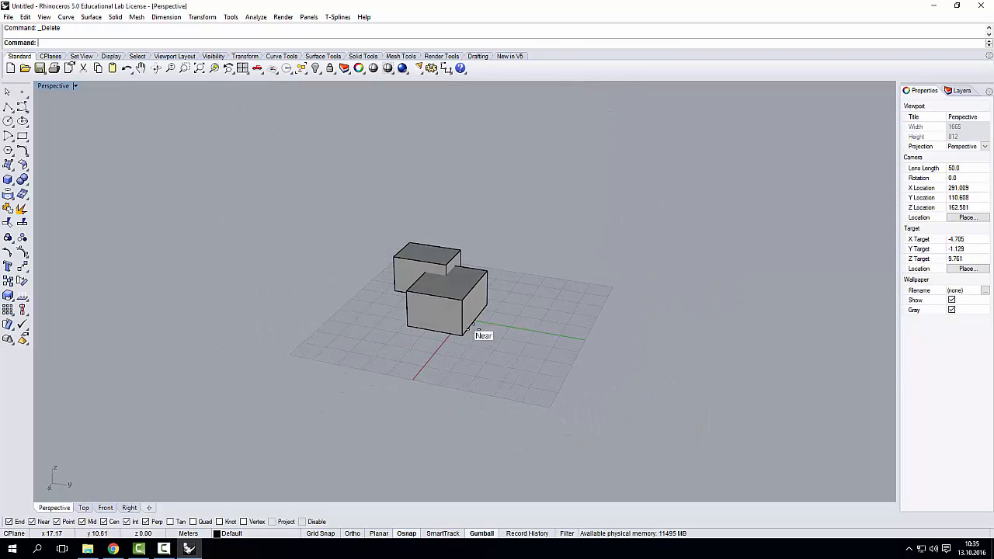
Select the upper box and use the Gumball to stretch, flatten and rotate it above the lower box.
{"action": "scroll", "coordinate": [469, 294], "scroll_direction": "up", "scroll_amount": 4}
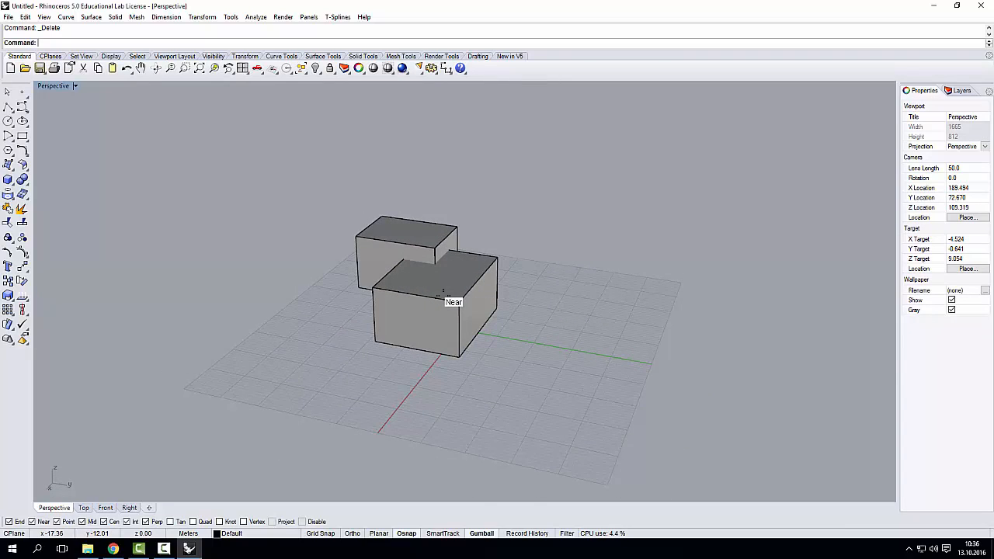
{"action": "mouse_move", "coordinate": [408, 271]}
{"action": "right_mouse_down"}
{"action": "mouse_move", "coordinate": [433, 277]}
{"action": "mouse_move", "coordinate": [392, 280]}
{"action": "mouse_move", "coordinate": [439, 302]}
{"action": "mouse_move", "coordinate": [423, 299]}
{"action": "mouse_move", "coordinate": [491, 224]}
{"action": "mouse_move", "coordinate": [458, 272]}
{"action": "mouse_move", "coordinate": [402, 273]}
{"action": "right_mouse_up"}
{"action": "left_click", "coordinate": [387, 278]}
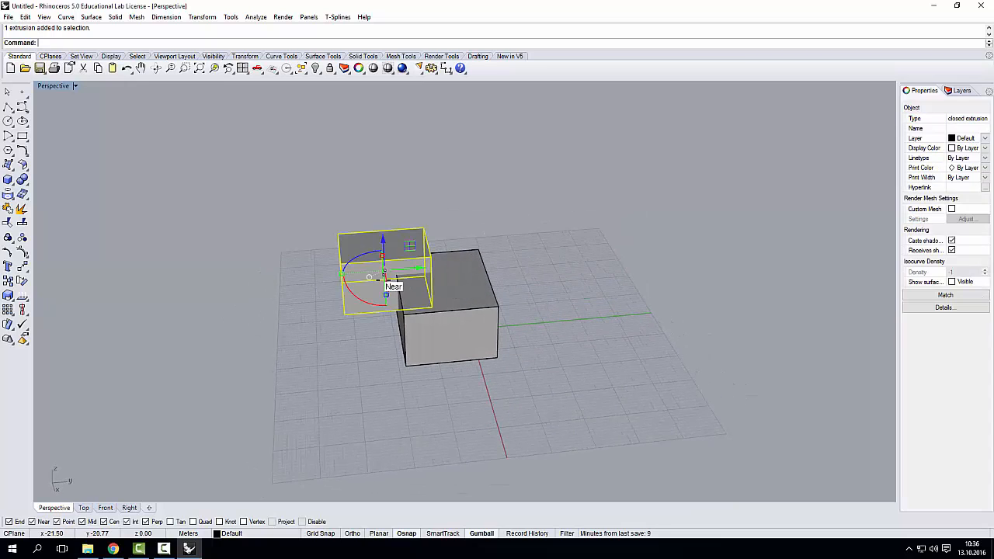
{"action": "right_click_drag", "start_coordinate": [439, 356], "coordinate": [357, 282]}
{"action": "left_click_drag", "start_coordinate": [344, 262], "coordinate": [314, 265]}
{"action": "right_click_drag", "start_coordinate": [313, 265], "coordinate": [439, 273]}
{"action": "left_click_drag", "start_coordinate": [438, 272], "coordinate": [438, 256]}
{"action": "right_click_drag", "start_coordinate": [438, 257], "coordinate": [473, 325]}
{"action": "left_click_drag", "start_coordinate": [408, 194], "coordinate": [373, 211]}
{"action": "right_click_drag", "start_coordinate": [426, 251], "coordinate": [379, 279]}
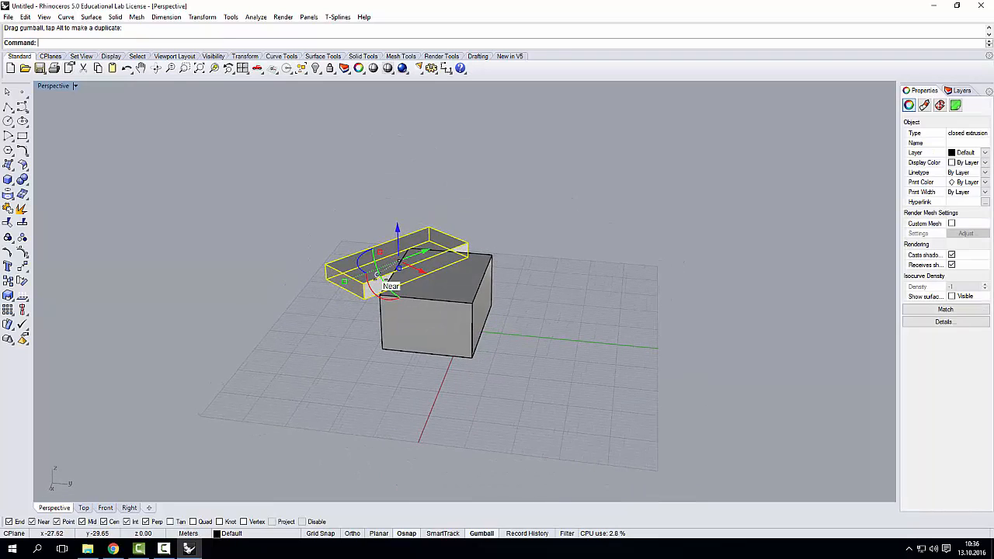
Tilt the flattened box steeply and enlarge it with the Gumball, and clear the selection.
{"action": "left_click_drag", "start_coordinate": [371, 290], "coordinate": [349, 233]}
{"action": "right_click_drag", "start_coordinate": [449, 294], "coordinate": [380, 310]}
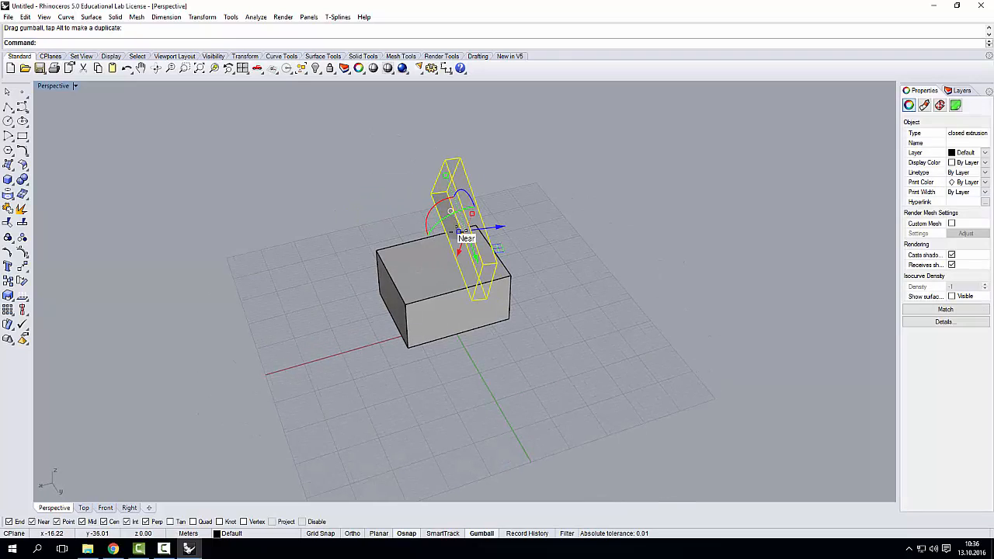
{"action": "left_click_drag", "start_coordinate": [456, 233], "coordinate": [364, 245]}
{"action": "right_click_drag", "start_coordinate": [364, 244], "coordinate": [462, 293]}
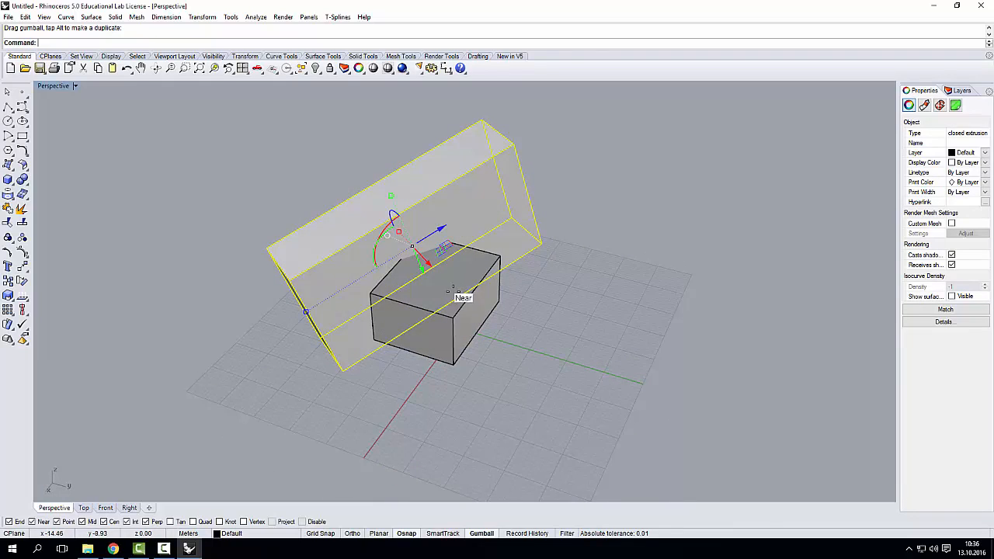
{"action": "key", "text": "Escape"}
Draw a degree 3 control point curve through four freehand points beside the boxes, extending past the grid edge.
{"action": "scroll", "coordinate": [407, 257], "scroll_direction": "down", "scroll_amount": 2}
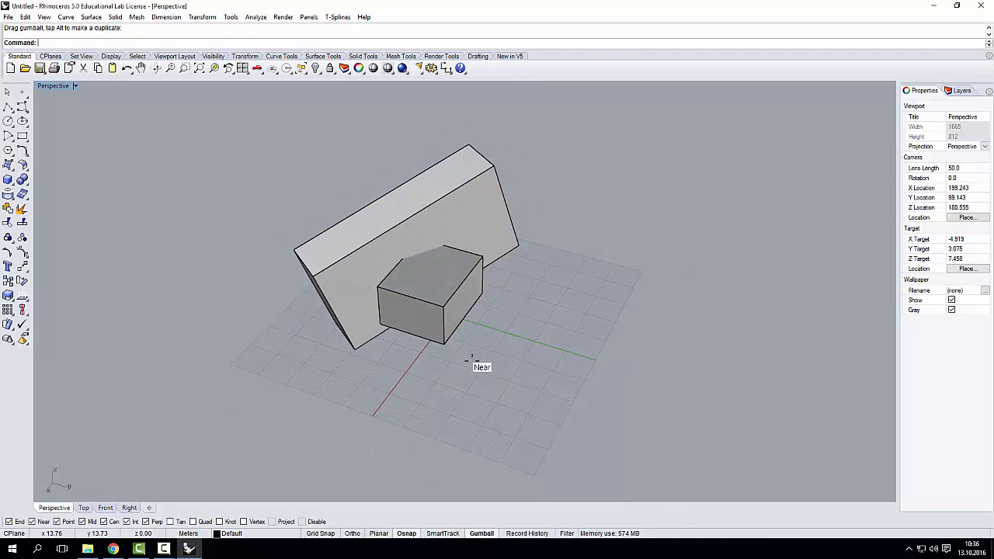
{"action": "right_click_drag", "start_coordinate": [470, 359], "coordinate": [497, 435]}
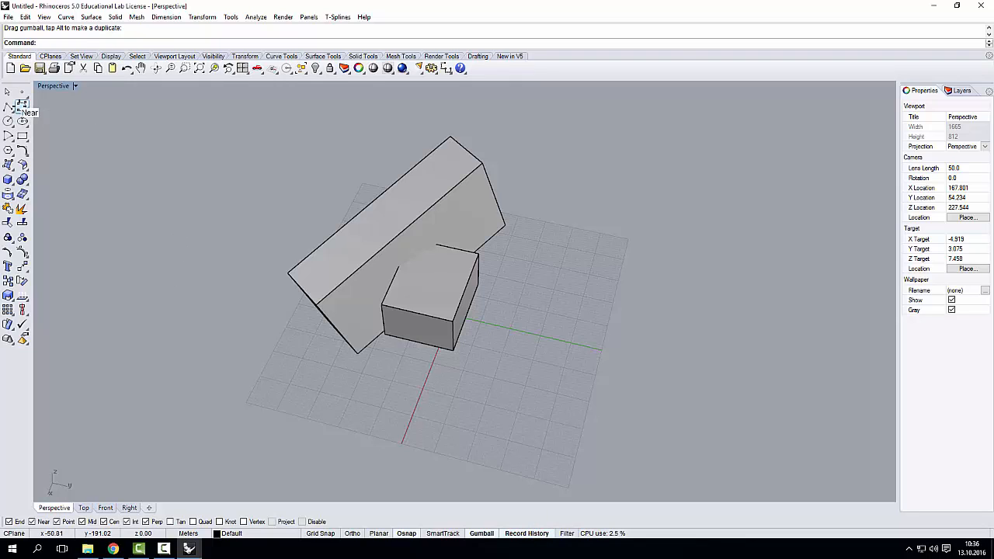
{"action": "left_click", "coordinate": [21, 106]}
{"action": "left_click", "coordinate": [572, 309]}
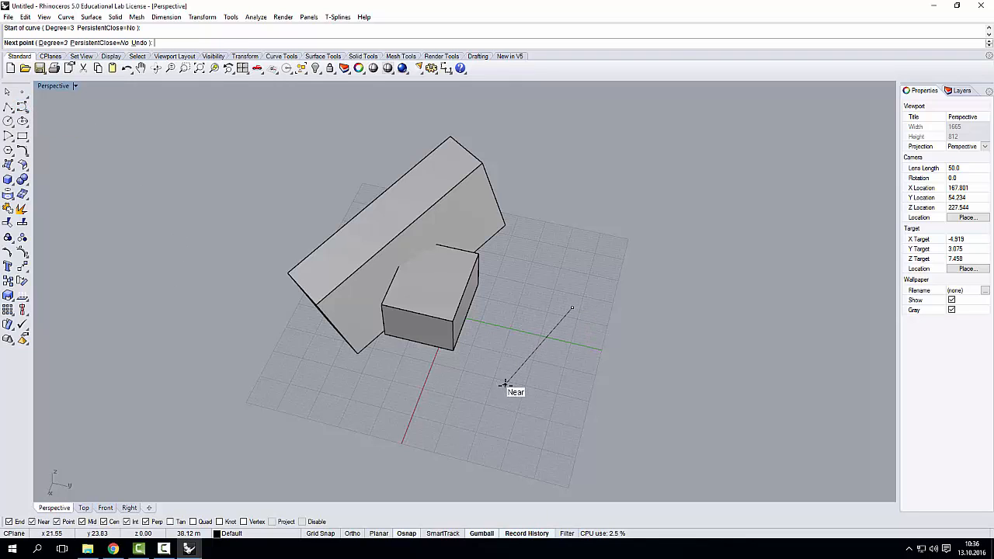
{"action": "left_click", "coordinate": [505, 385]}
{"action": "left_click", "coordinate": [660, 426]}
{"action": "left_click", "coordinate": [730, 394]}
{"action": "key", "text": "Return"}
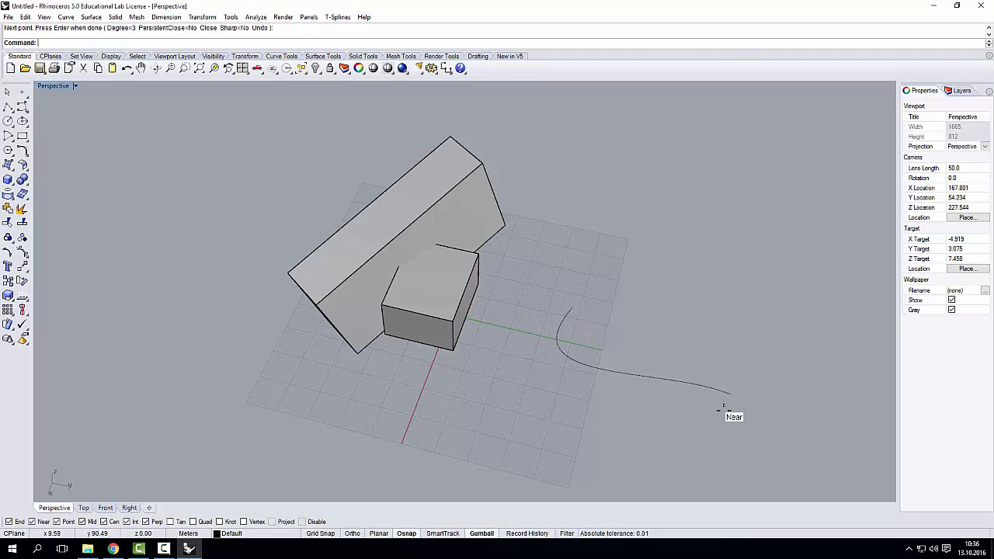
{"action": "key", "text": "Return"}
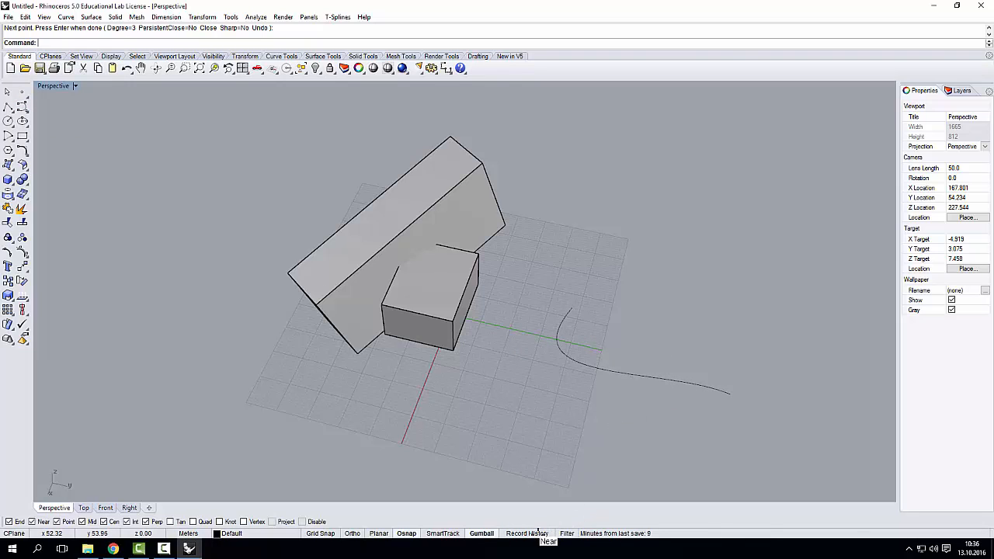
With Record History on, extrude the curve upward about 75.8 m as an open surface using ExtrudeCrv.
{"action": "left_click", "coordinate": [638, 377]}
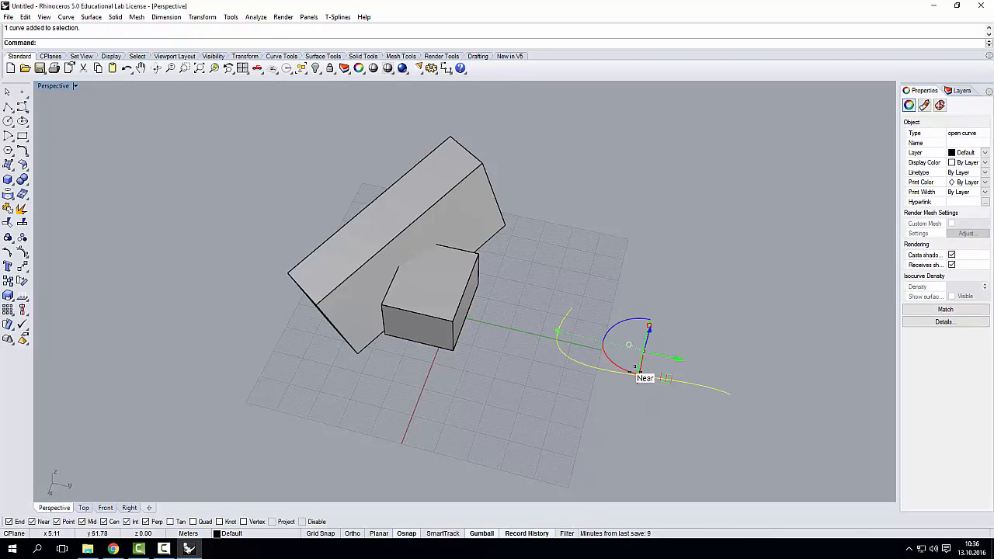
{"action": "type", "text": "Extru"}
{"action": "key", "text": "Return"}
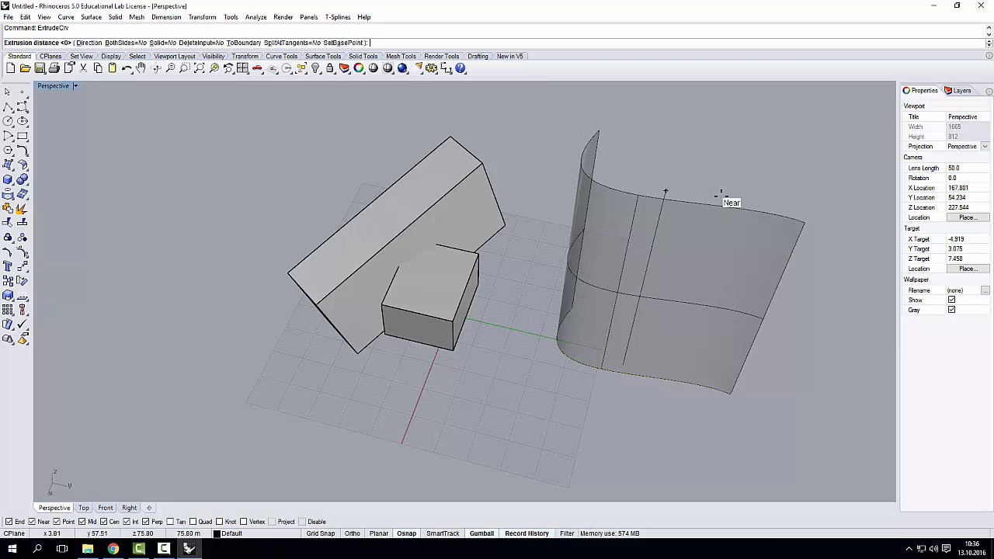
{"action": "left_click", "coordinate": [721, 195]}
{"action": "scroll", "coordinate": [658, 293], "scroll_direction": "down", "scroll_amount": 6}
{"action": "right_click_drag", "start_coordinate": [633, 326], "coordinate": [681, 267]}
{"action": "scroll", "coordinate": [657, 217], "scroll_direction": "up", "scroll_amount": 5}
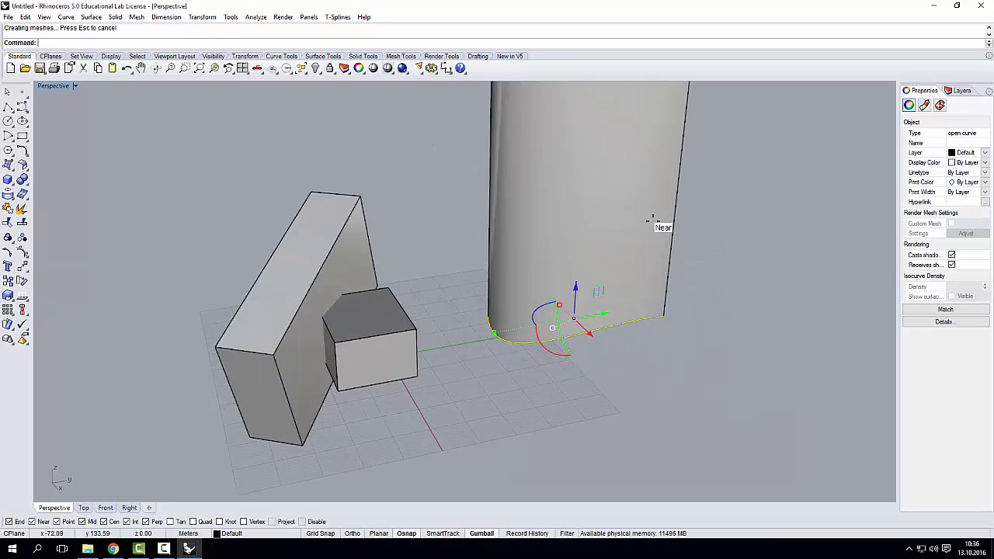
Turn on the base curve's control points and move the outlying second point farther away from the surface with the Gumball.
{"action": "right_click_drag", "start_coordinate": [657, 218], "coordinate": [368, 233]}
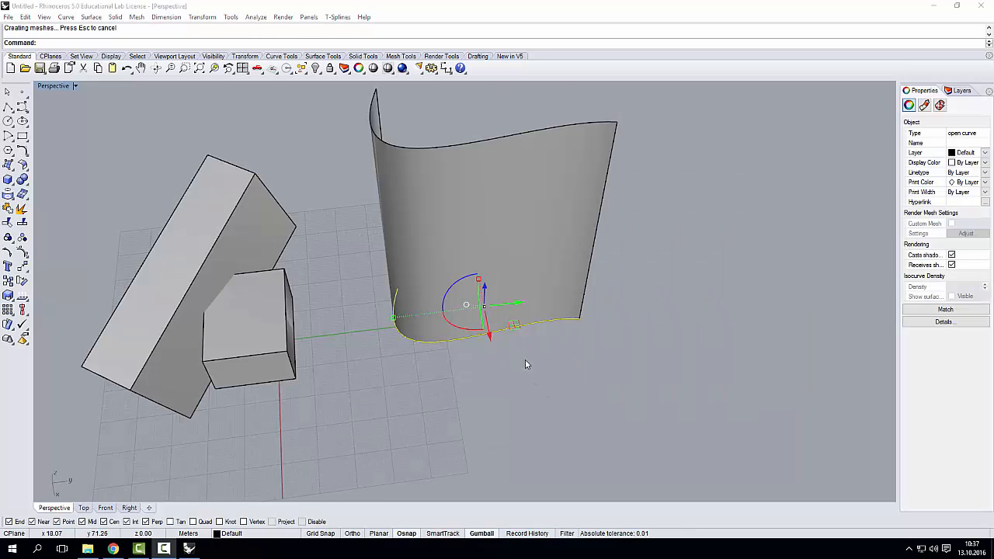
{"action": "mouse_move", "coordinate": [525, 360]}
{"action": "right_mouse_down"}
{"action": "mouse_move", "coordinate": [527, 337]}
{"action": "mouse_move", "coordinate": [527, 350]}
{"action": "right_mouse_up"}
{"action": "scroll", "coordinate": [526, 349], "scroll_direction": "down", "scroll_amount": 4}
{"action": "right_click_drag", "start_coordinate": [546, 307], "coordinate": [554, 282]}
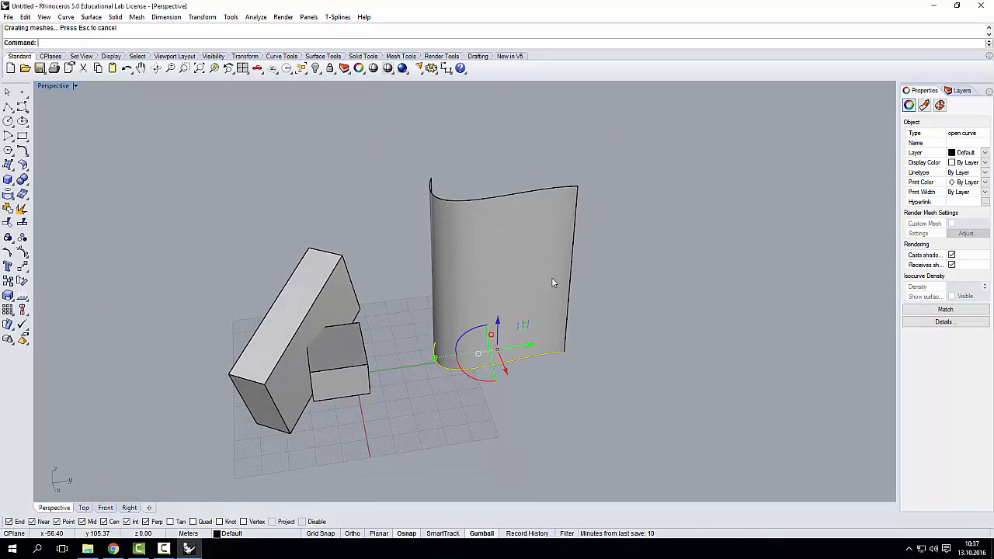
{"action": "scroll", "coordinate": [550, 331], "scroll_direction": "up", "scroll_amount": 3}
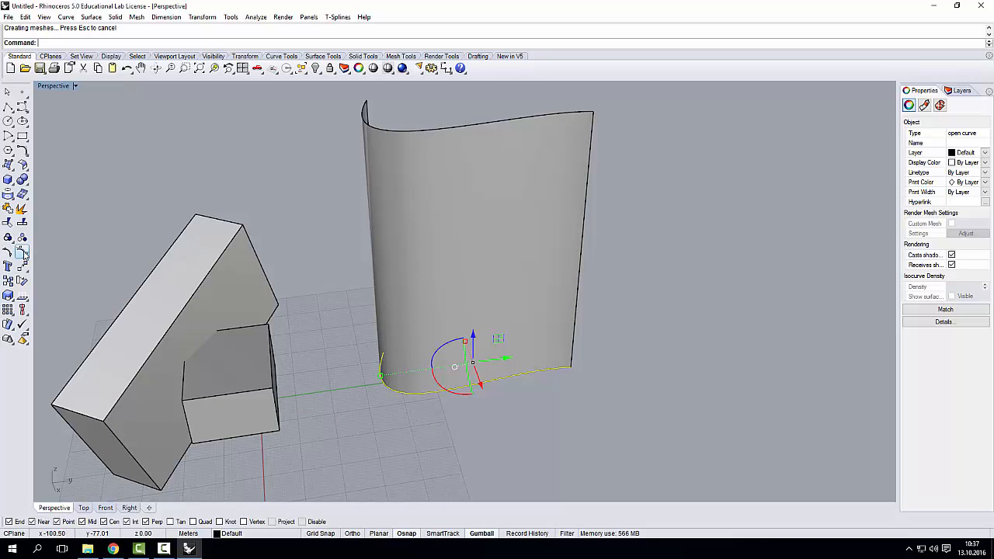
{"action": "left_click", "coordinate": [24, 255]}
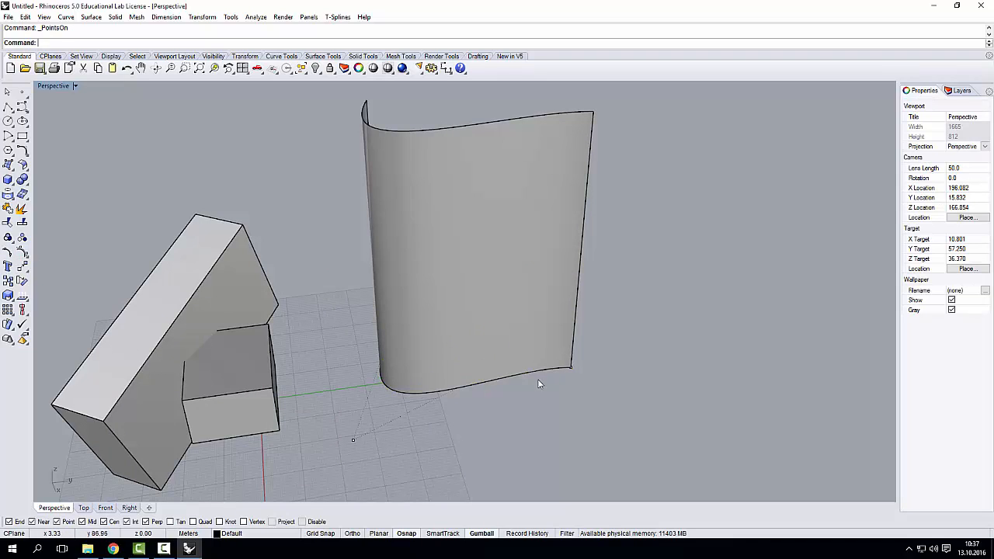
{"action": "left_click", "coordinate": [355, 439]}
{"action": "right_click_drag", "start_coordinate": [354, 439], "coordinate": [476, 366]}
{"action": "right_click_drag", "start_coordinate": [583, 394], "coordinate": [450, 448]}
{"action": "left_click_drag", "start_coordinate": [451, 465], "coordinate": [365, 445]}
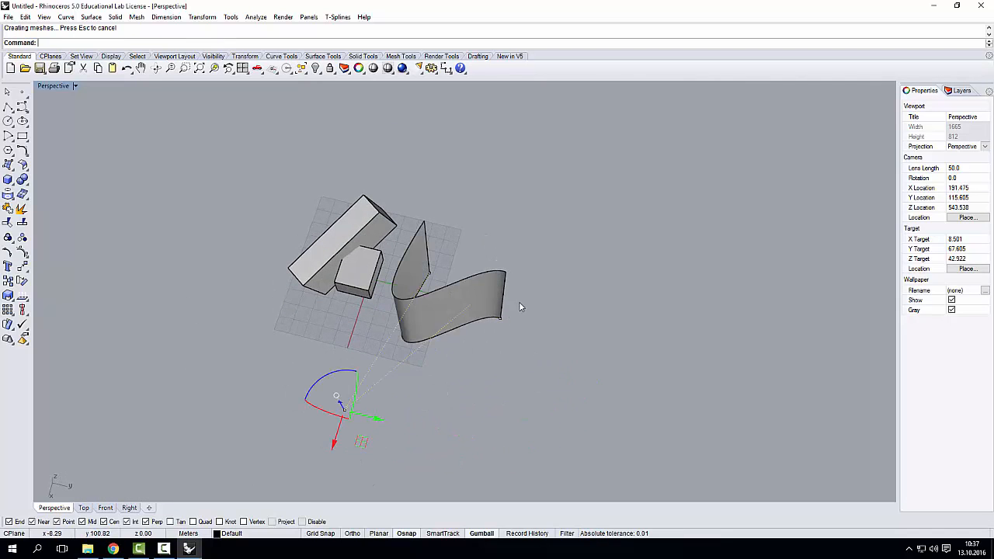
Move the base curve's far end control point outward along the Y axis and raise it with the Gumball.
{"action": "left_click", "coordinate": [501, 320]}
{"action": "left_click_drag", "start_coordinate": [529, 326], "coordinate": [635, 337]}
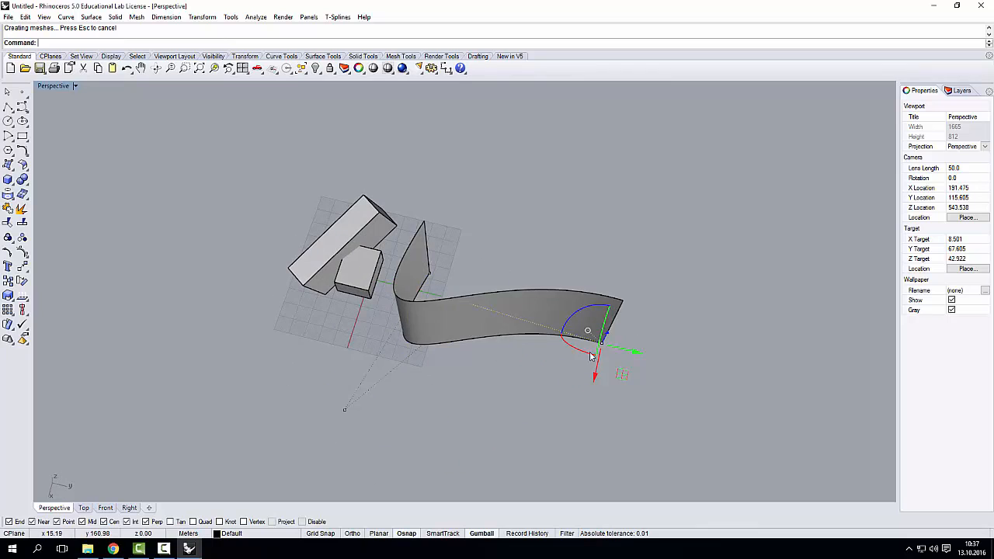
{"action": "right_click_drag", "start_coordinate": [530, 334], "coordinate": [584, 238]}
{"action": "left_click_drag", "start_coordinate": [598, 318], "coordinate": [598, 243]}
Select the extruded surface, its base curve and both boxes together.
{"action": "right_click_drag", "start_coordinate": [612, 367], "coordinate": [561, 367]}
{"action": "right_click_drag", "start_coordinate": [548, 320], "coordinate": [515, 339]}
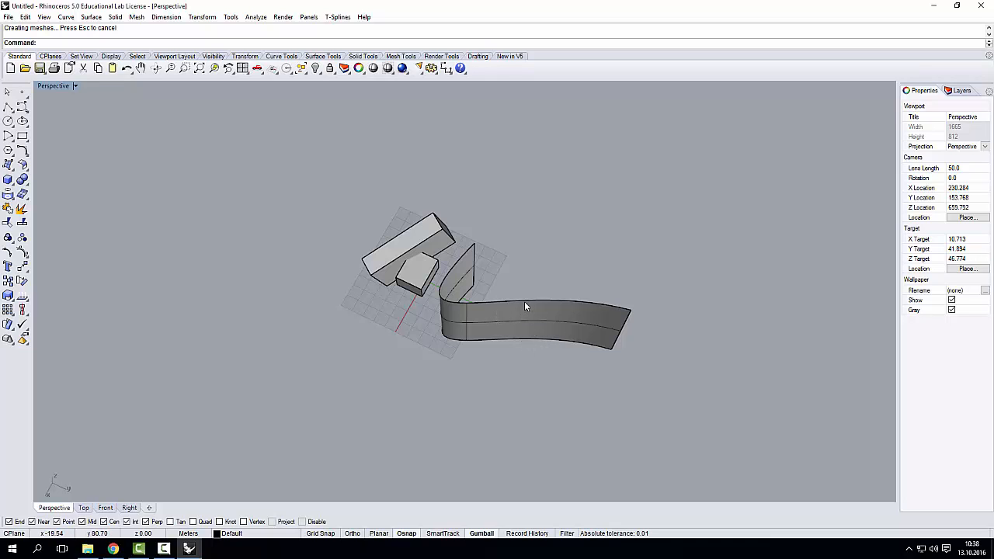
{"action": "right_click_drag", "start_coordinate": [525, 301], "coordinate": [497, 279]}
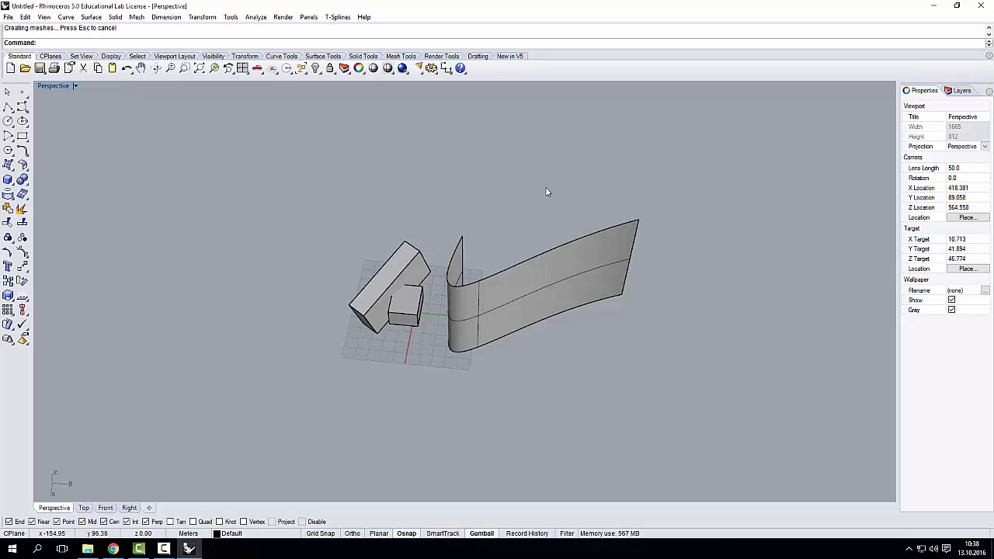
{"action": "left_click_drag", "start_coordinate": [547, 182], "coordinate": [290, 373]}
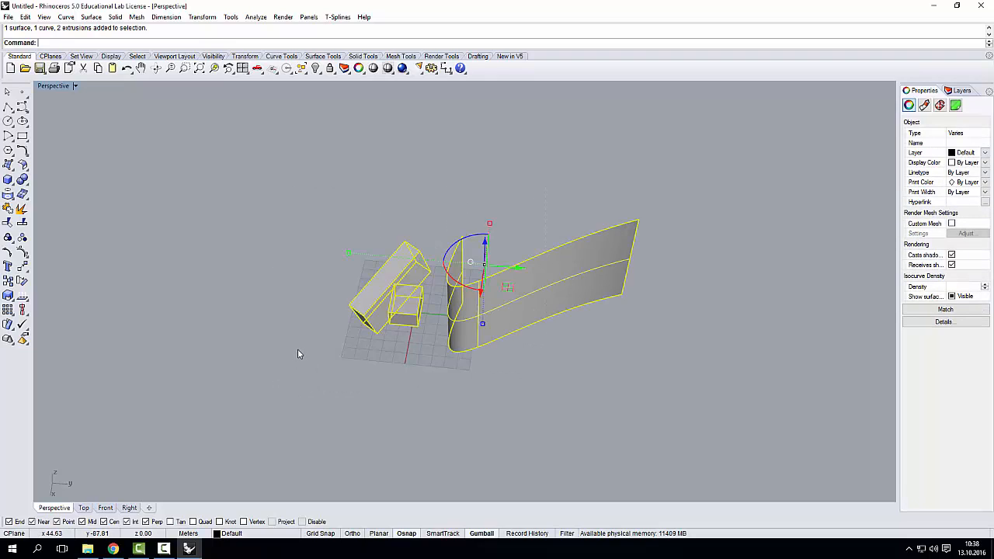